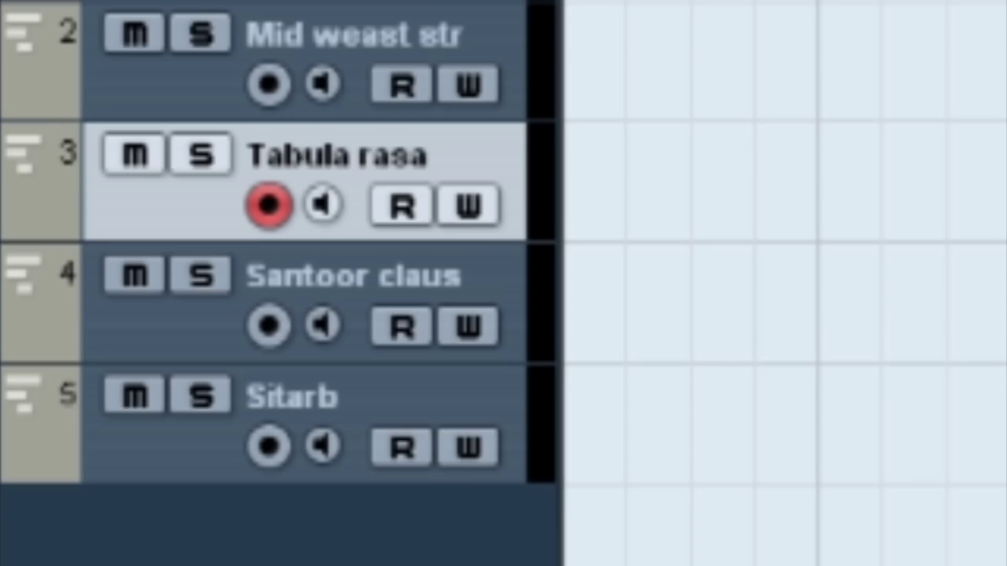
Audition the Mid weast str, Tabula rasa, Santoor claus and Sitarb tracks one after another
click(354, 35)
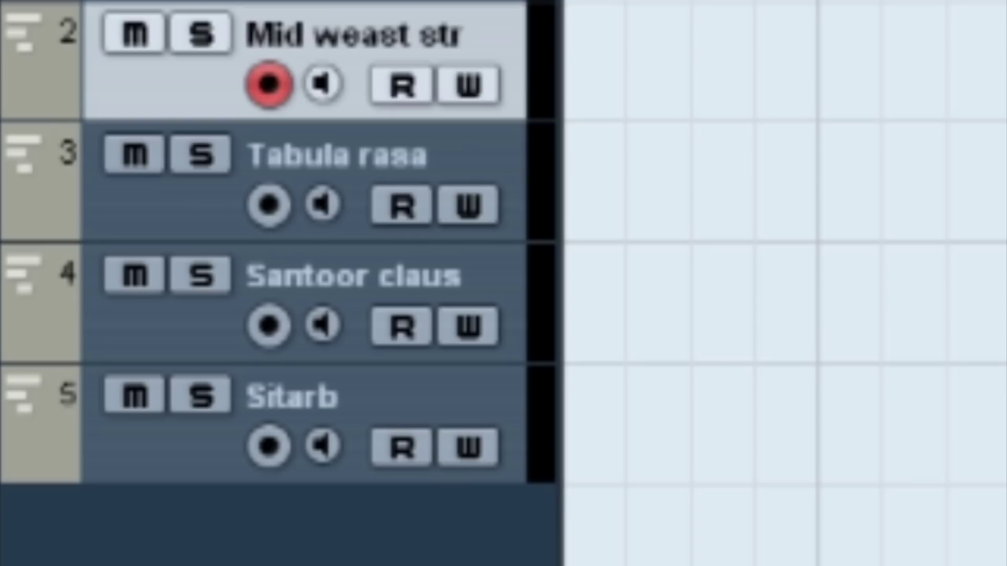
click(337, 155)
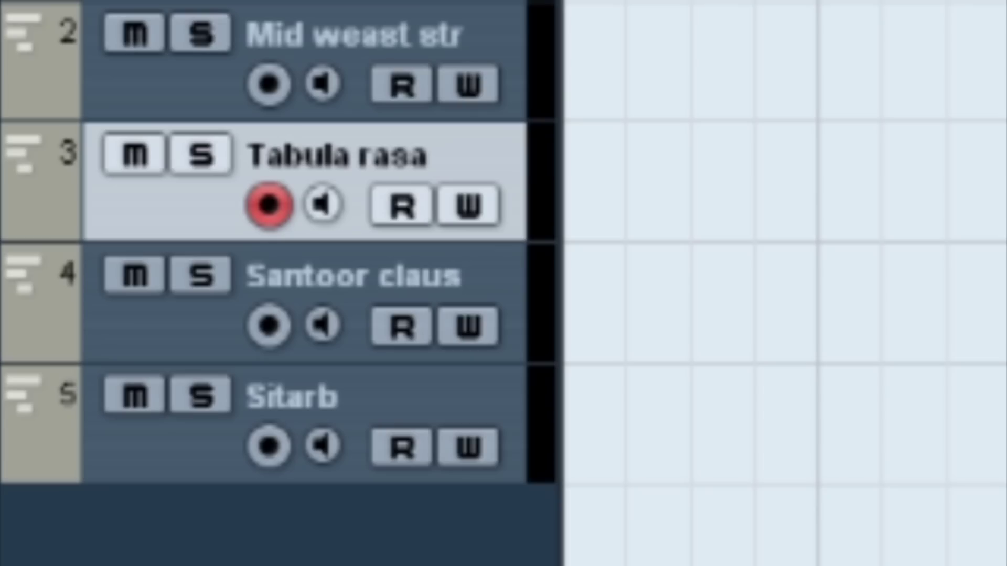
click(353, 276)
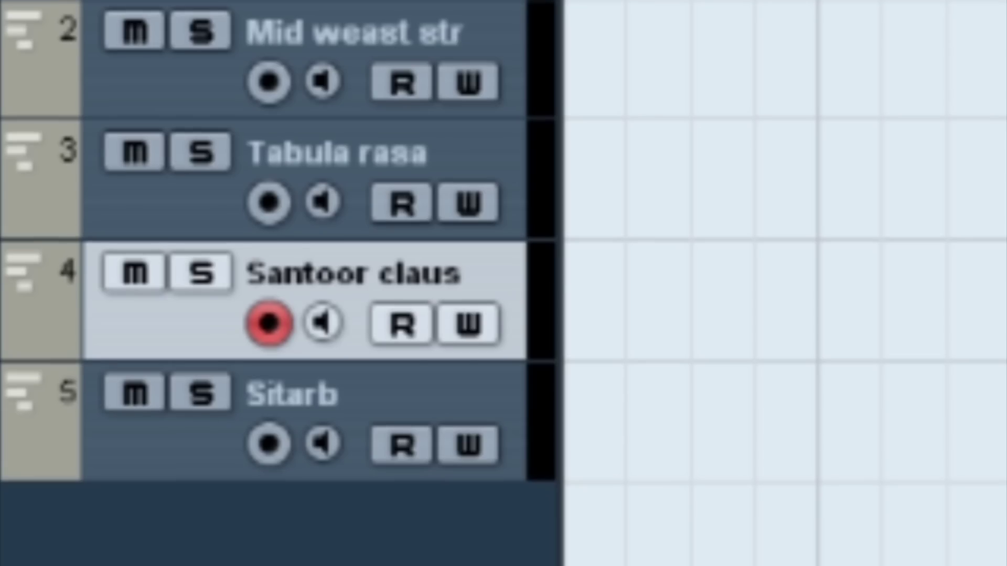
key(Down)
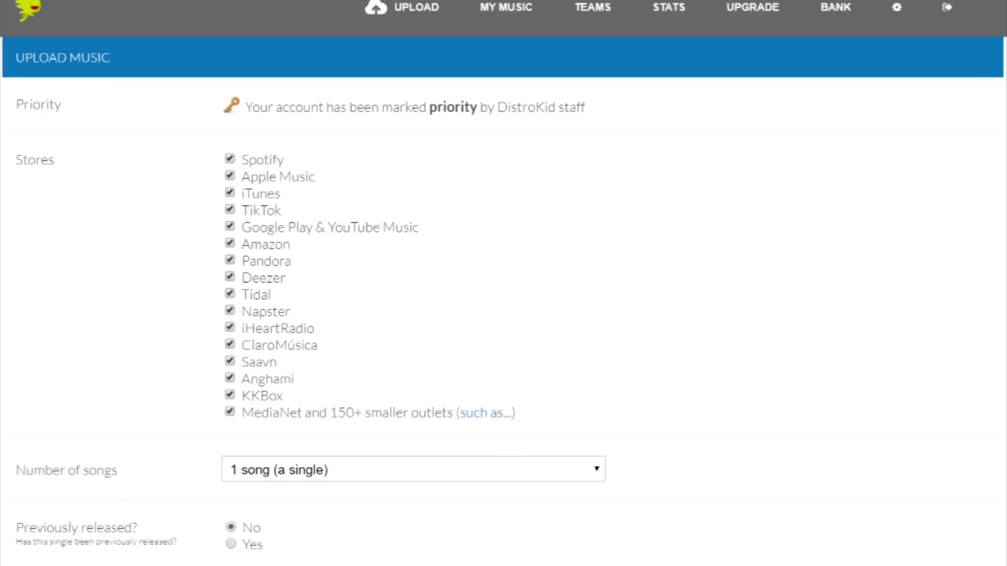
Review the DistroKid music upload form from the store list through release details and album cover to the language setting
scroll(504, 283, down, 10)
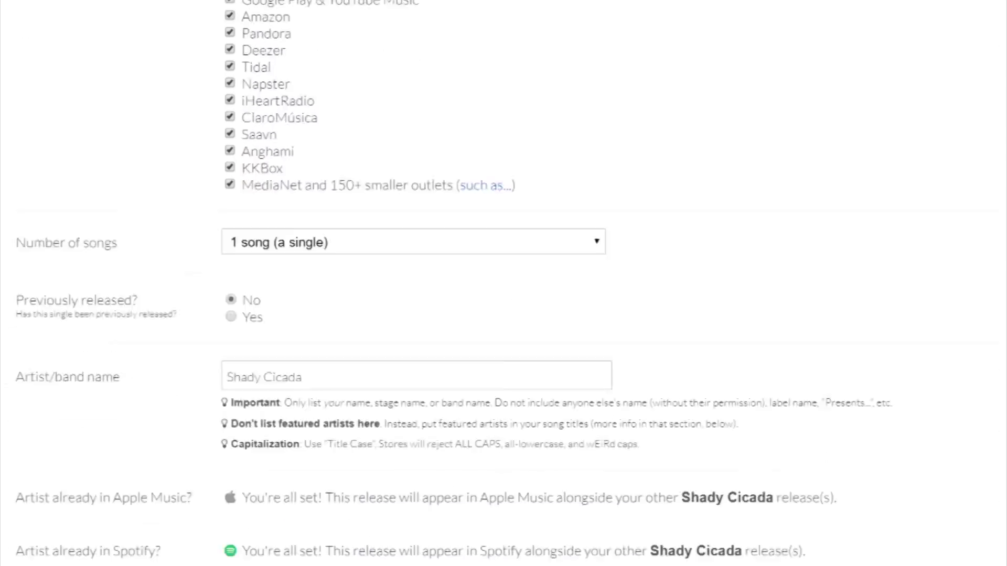
scroll(503, 283, down, 5)
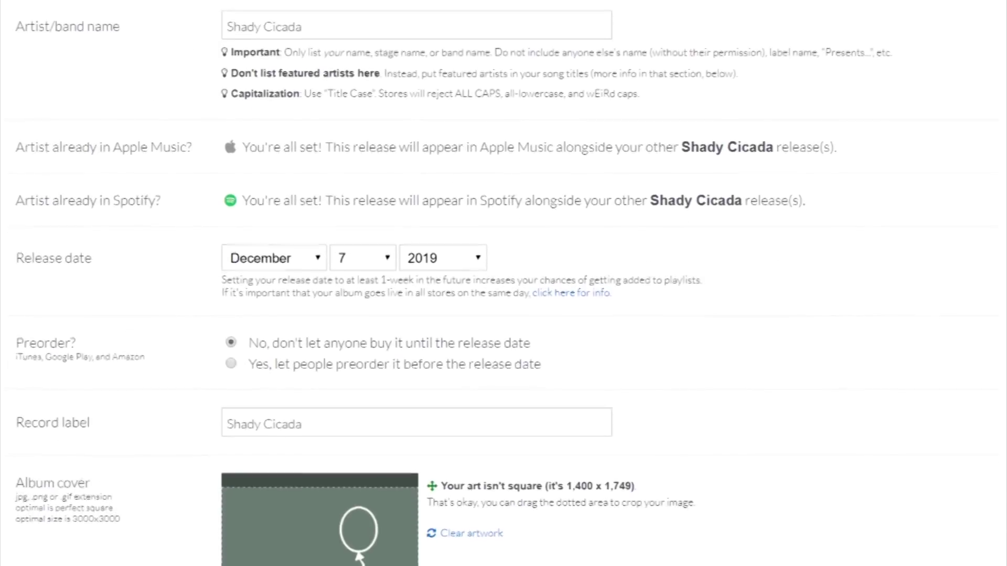
scroll(504, 284, down, 9)
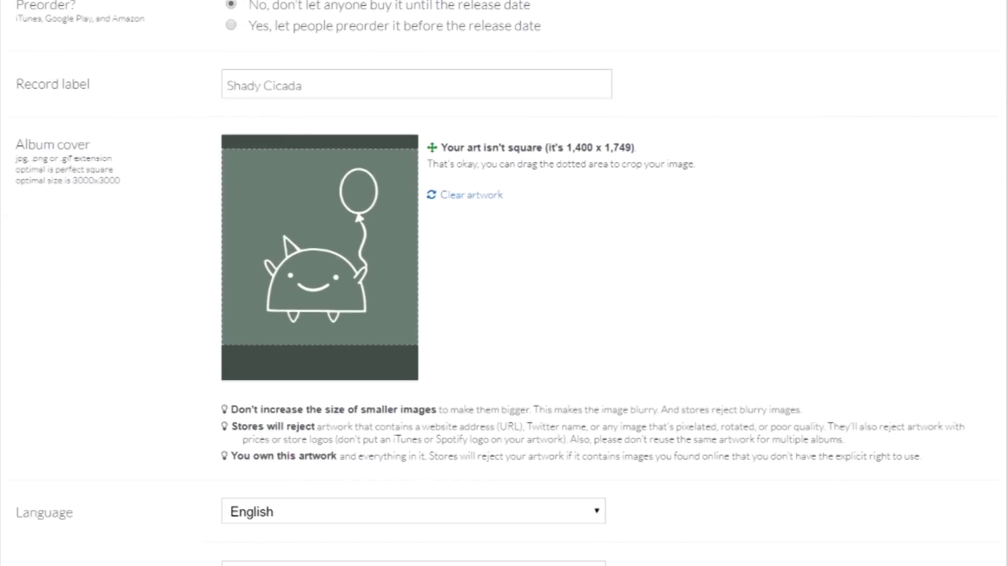
scroll(503, 283, down, 4)
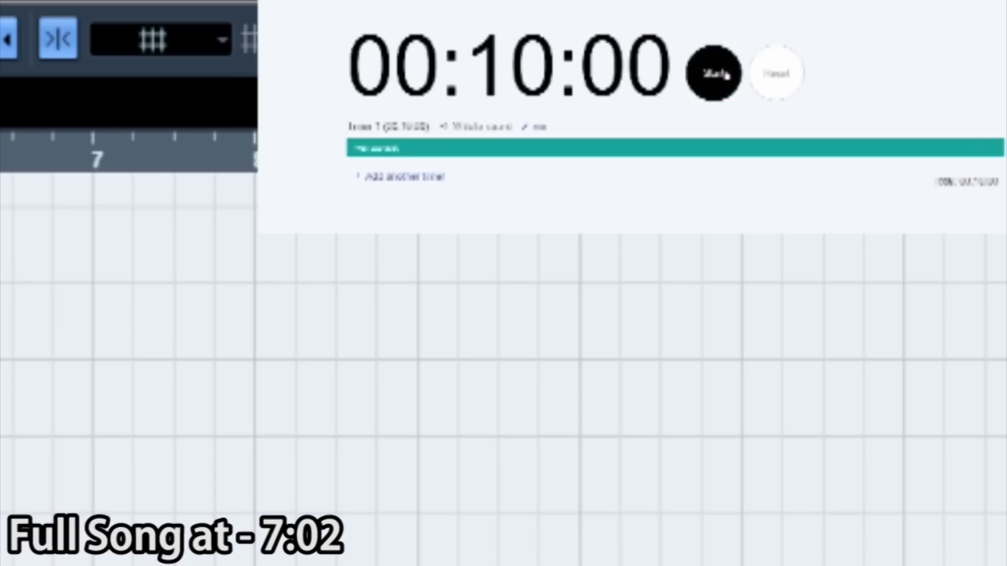
Start the ten-minute countdown and create a four-bar part on the Tabula rasa track, opened for note editing
click(727, 76)
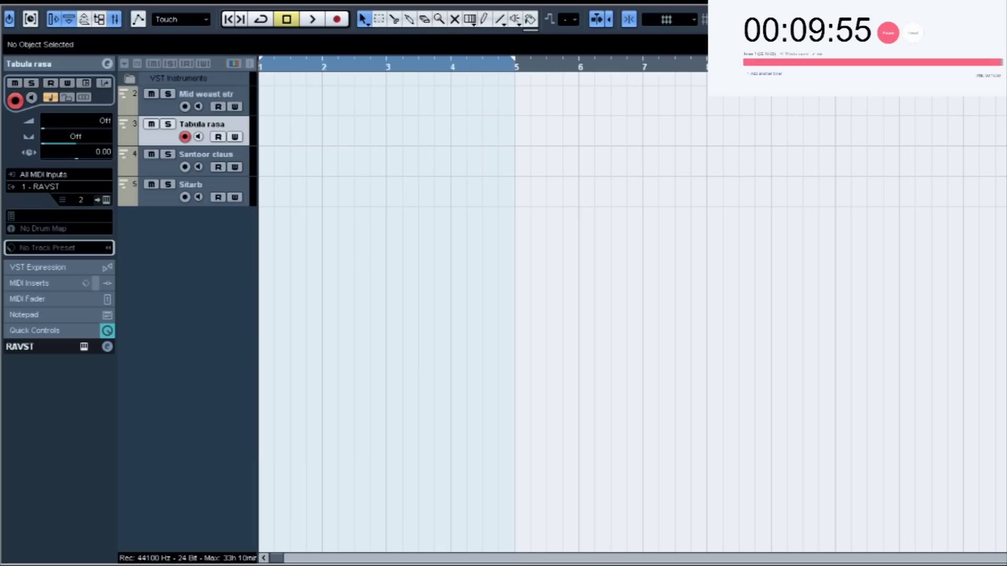
double_click(386, 131)
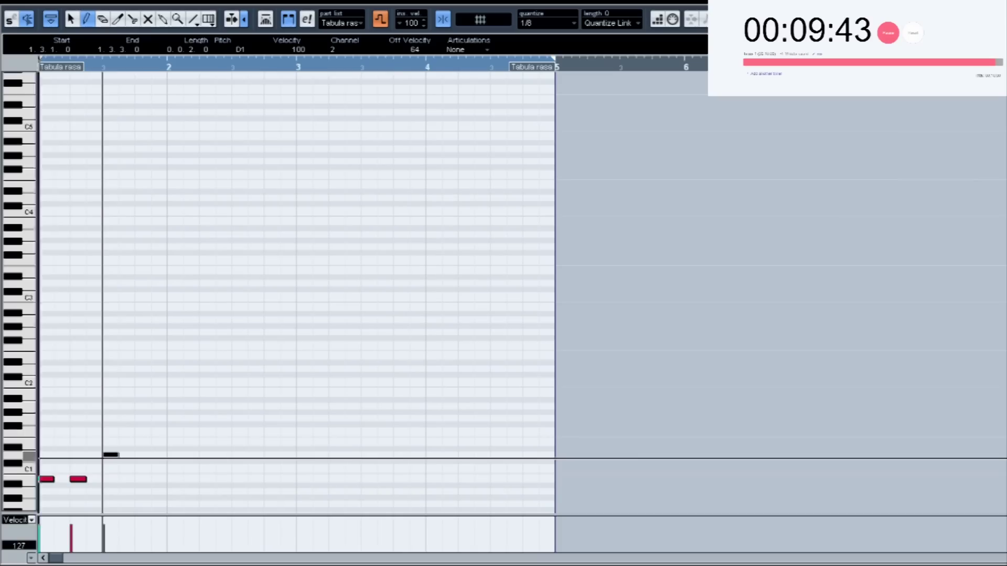
Complete a two-bar Tabula rasa pattern of eighth notes, including B0 at 1.4.3, A#0 at 2.3.1 and C1 at 2.4.1, and play it back
key(space)
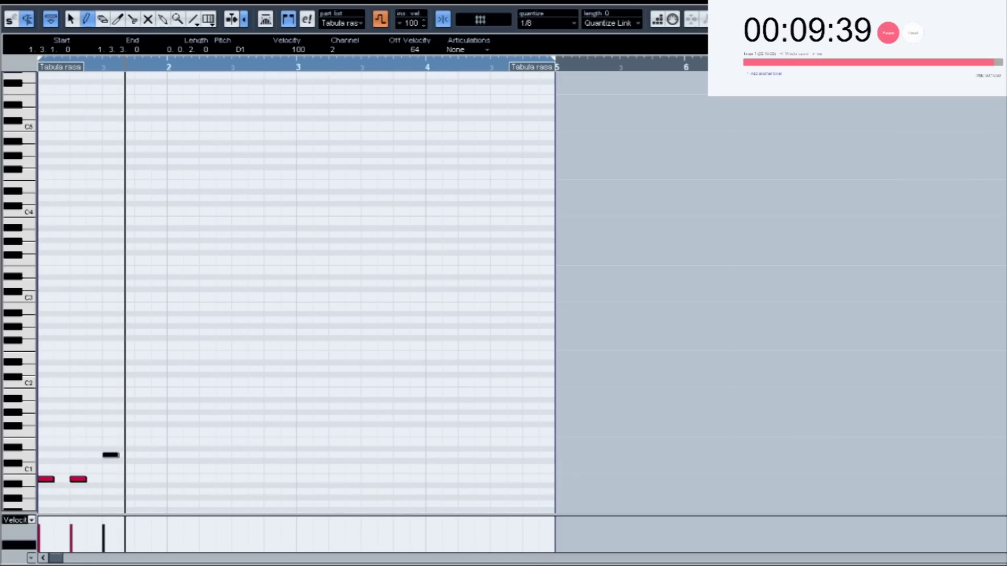
click(157, 479)
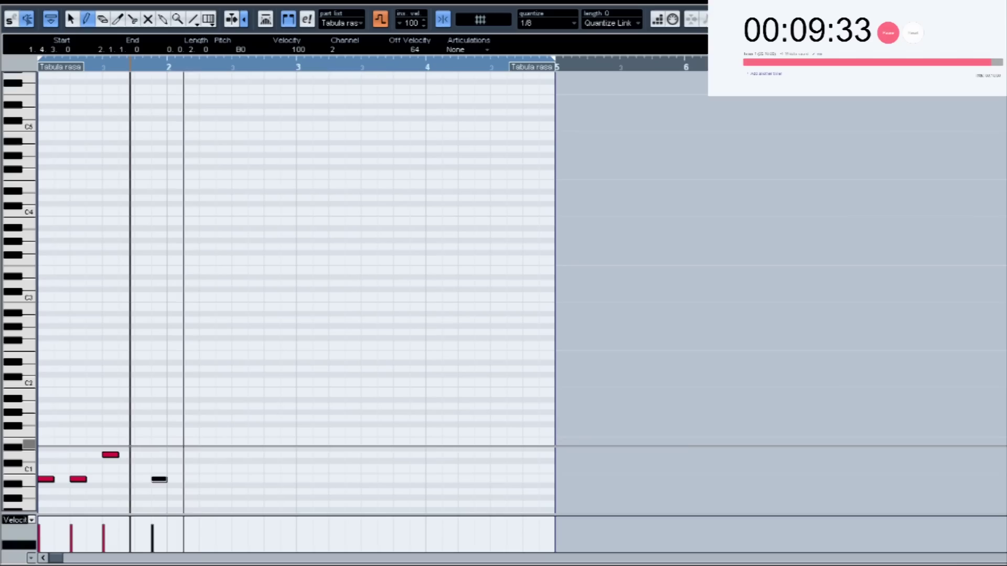
mouse_move(201, 445)
mouse_down()
mouse_move(201, 430)
mouse_move(201, 443)
mouse_move(227, 423)
mouse_up()
click(218, 457)
click(241, 486)
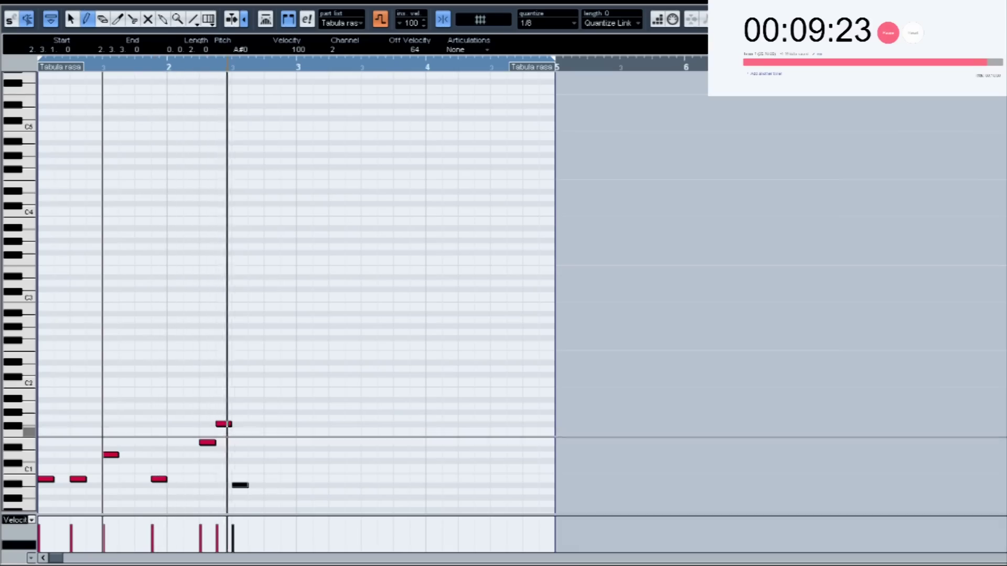
click(272, 468)
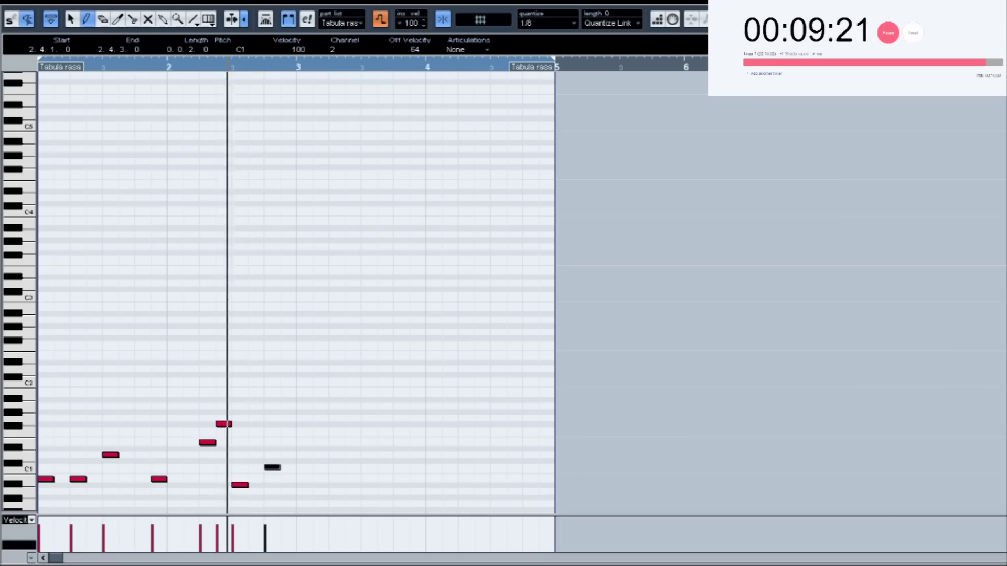
key(KP_Subtract)
key(space)
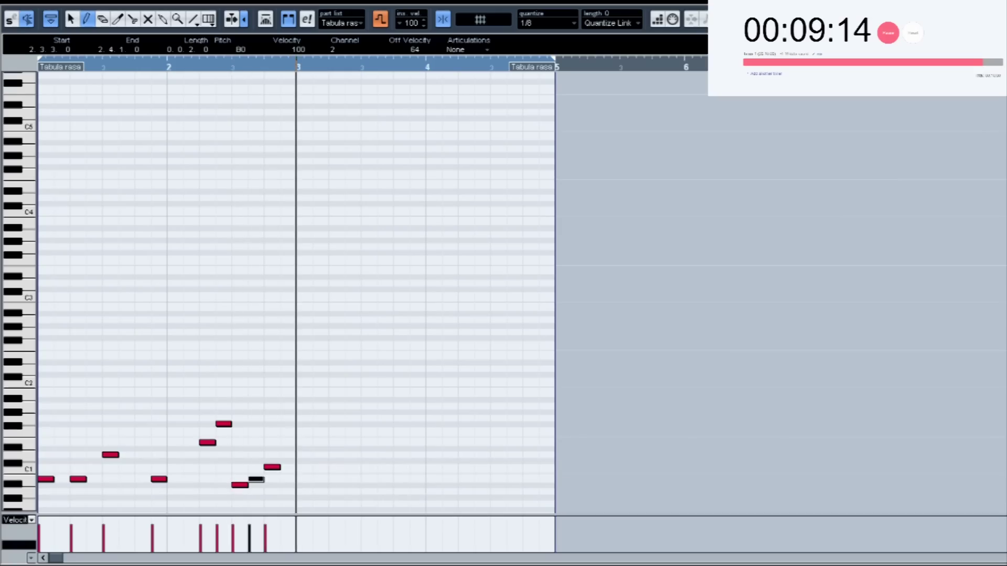
Repeat the two-bar pattern in bars 3 and 4, add a closing G#1 at 4.4.3, and close the note editor
key(ctrl+a)
key(alt+d)
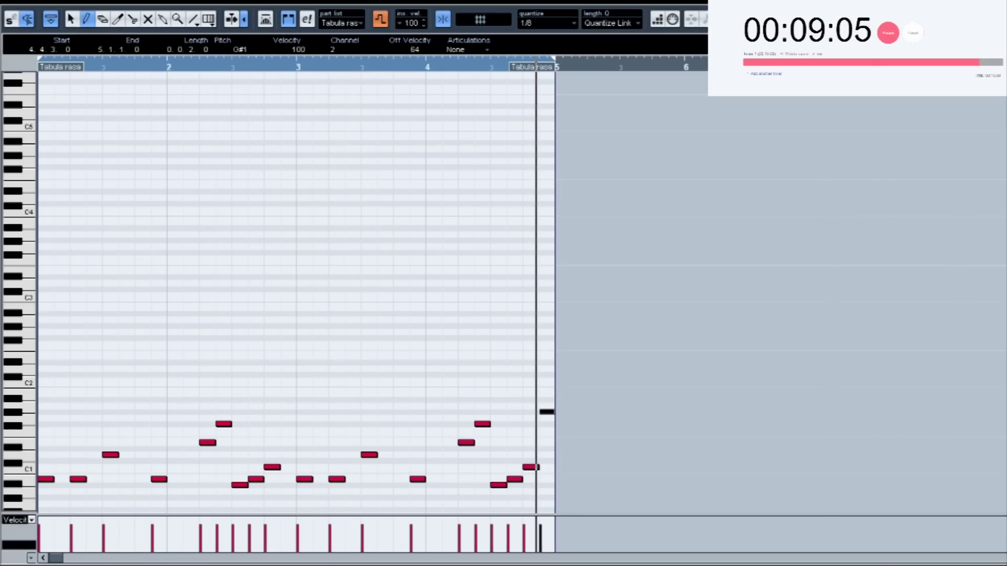
key(Return)
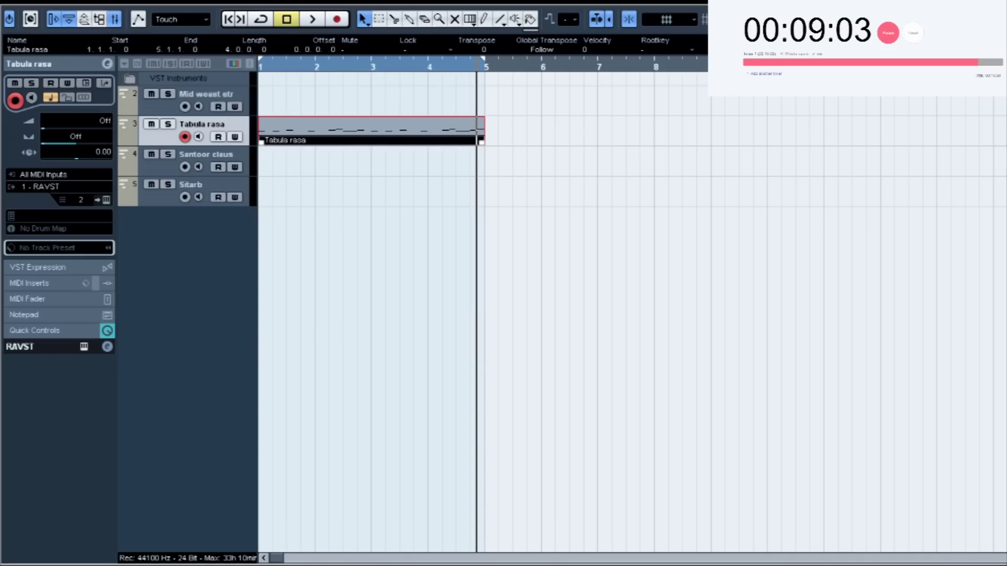
Return the playhead to the song start and audition the Santoor claus and Sitarb tracks
key(KP_Decimal)
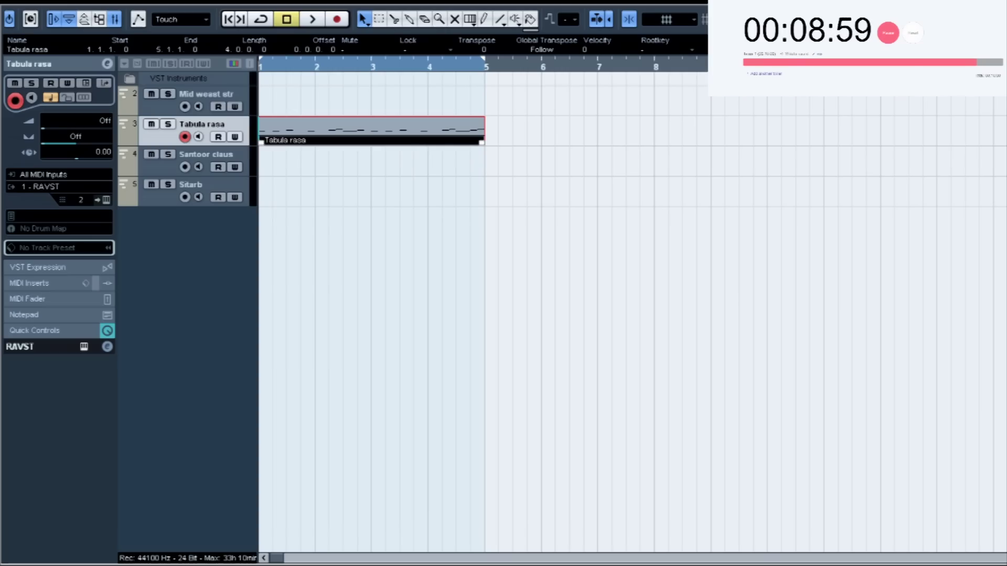
key(Down)
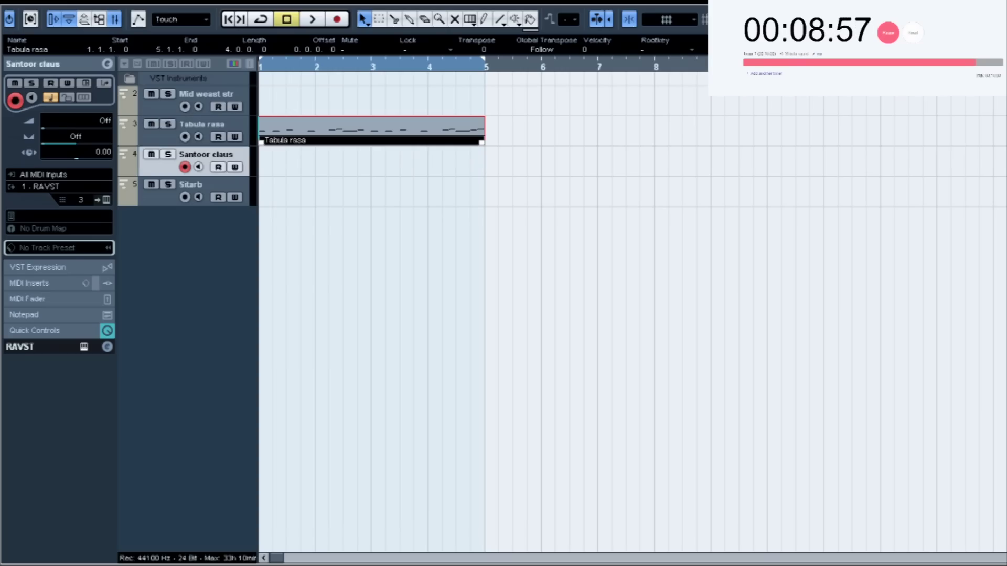
click(210, 191)
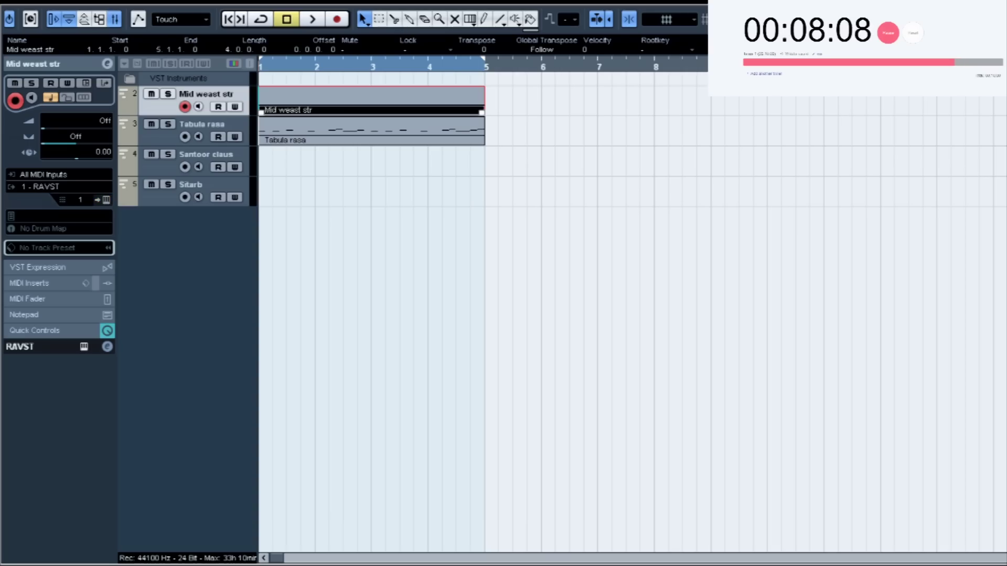
Draw a four-bar Mid weast str line: E1 across bars 1–2, a higher note in bar 3, D1 for three beats, then the higher note again
double_click(281, 103)
scroll(297, 294, down, 5)
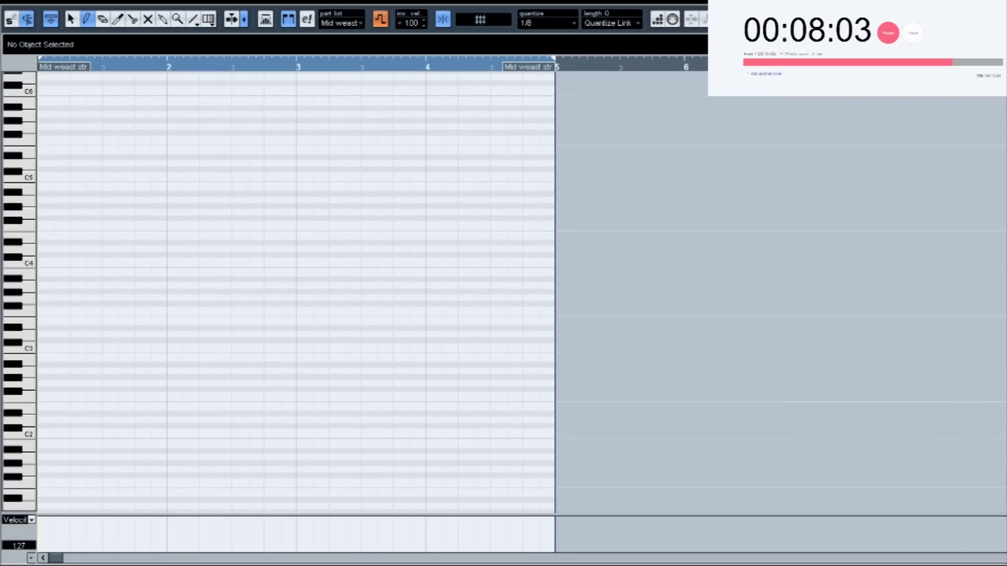
scroll(296, 294, down, 2)
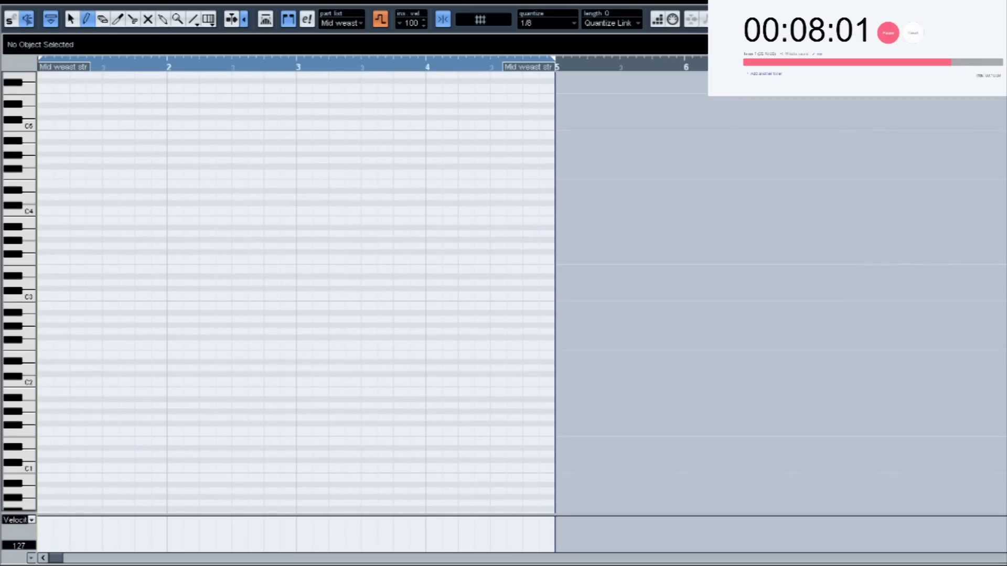
mouse_move(40, 442)
mouse_down()
mouse_move(425, 429)
mouse_move(506, 453)
mouse_move(490, 461)
mouse_move(521, 461)
mouse_move(523, 437)
mouse_move(554, 429)
mouse_up()
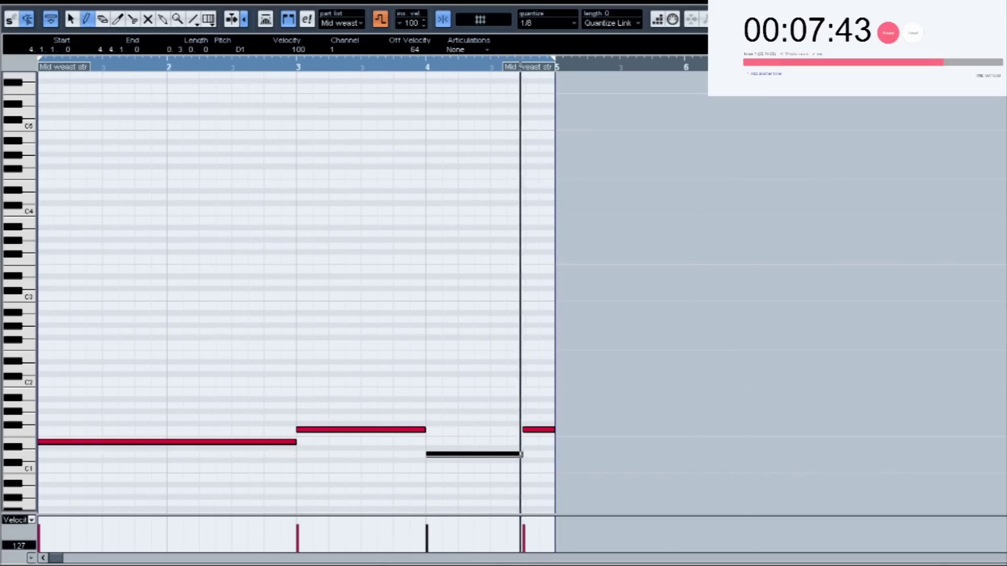
key(space)
key(Return)
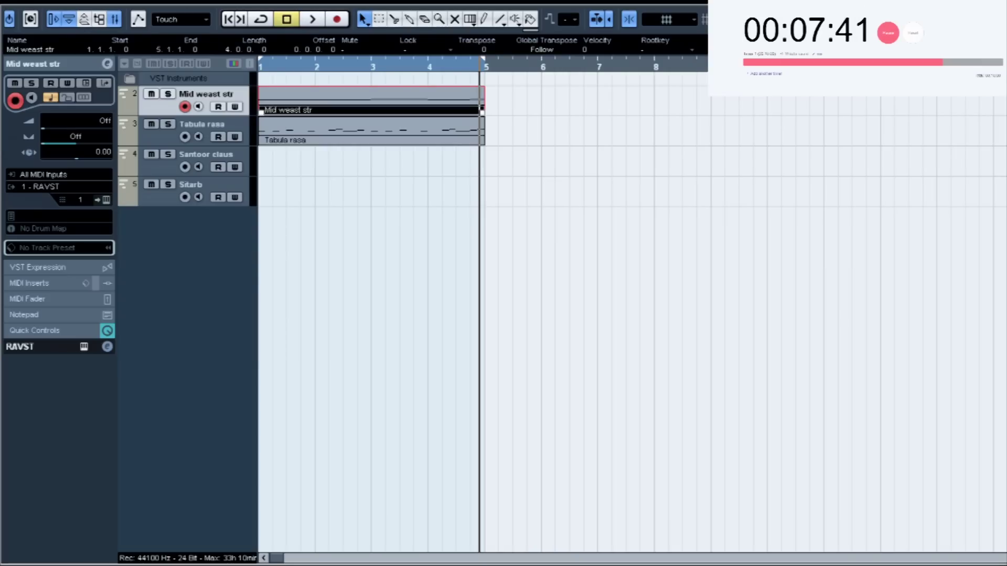
Duplicate the Mid weast str and Tabula rasa parts into bars 5 to 8 and clear the selection
key(ctrl+a)
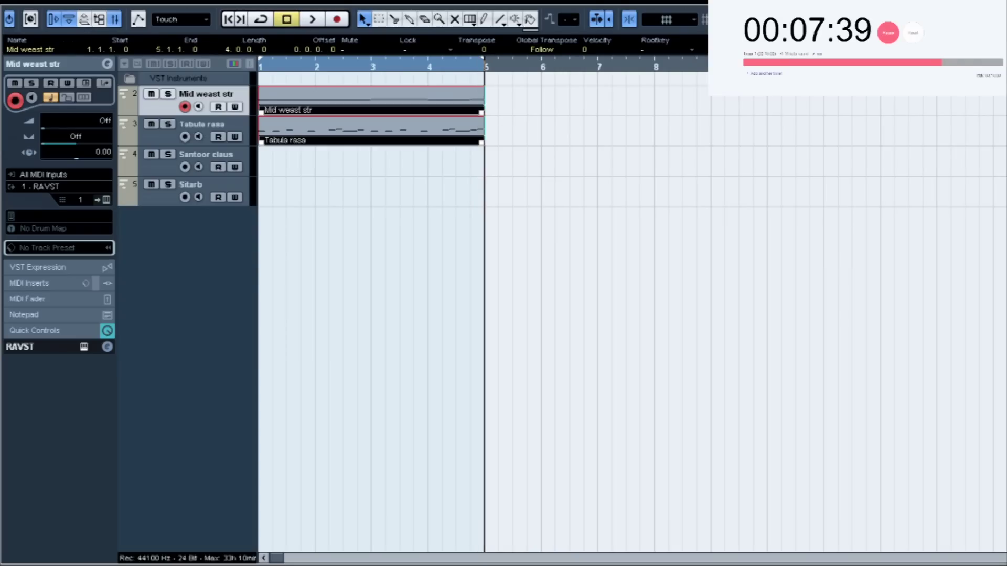
key(ctrl+d)
key(ctrl+shift+a)
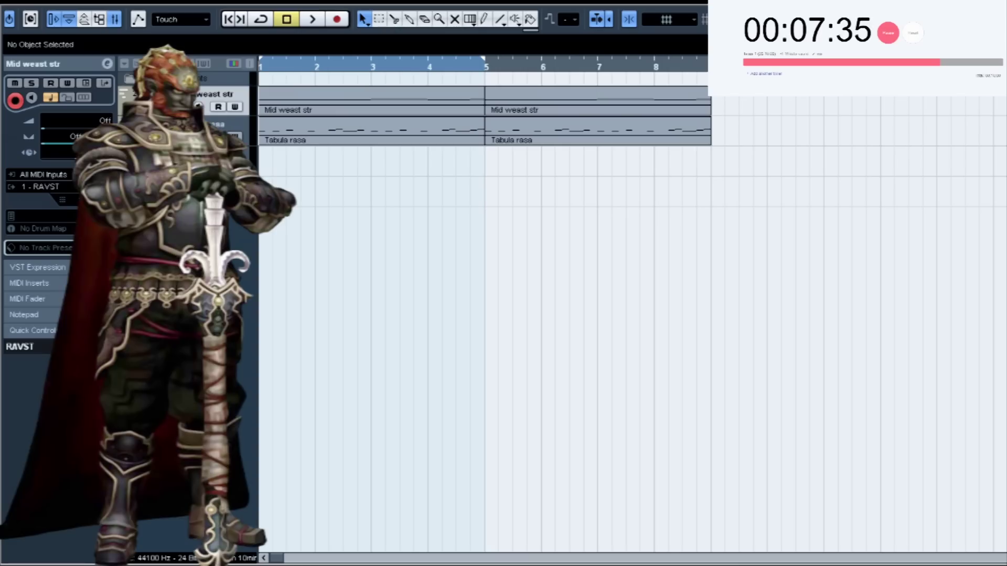
click(205, 154)
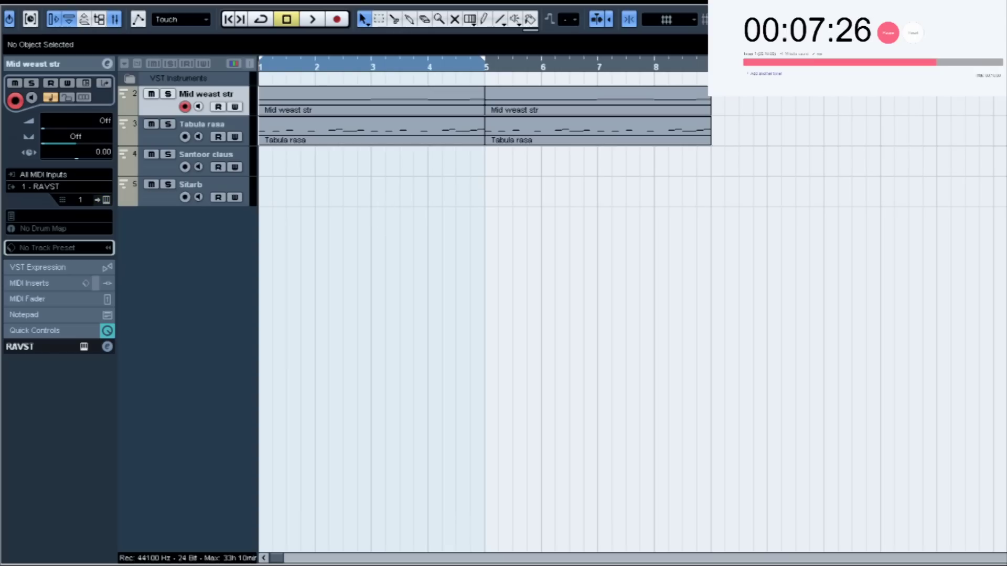
click(206, 154)
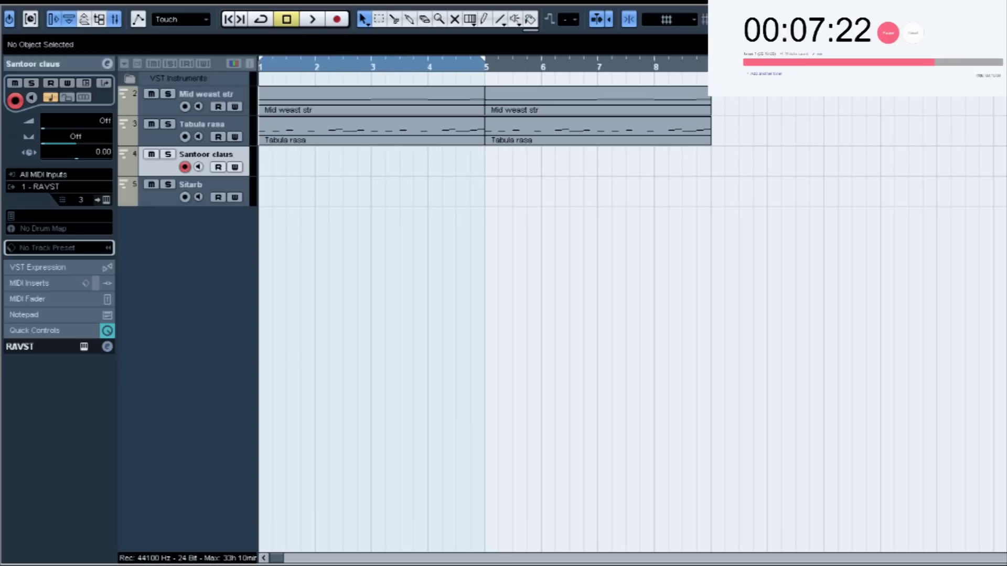
double_click(371, 161)
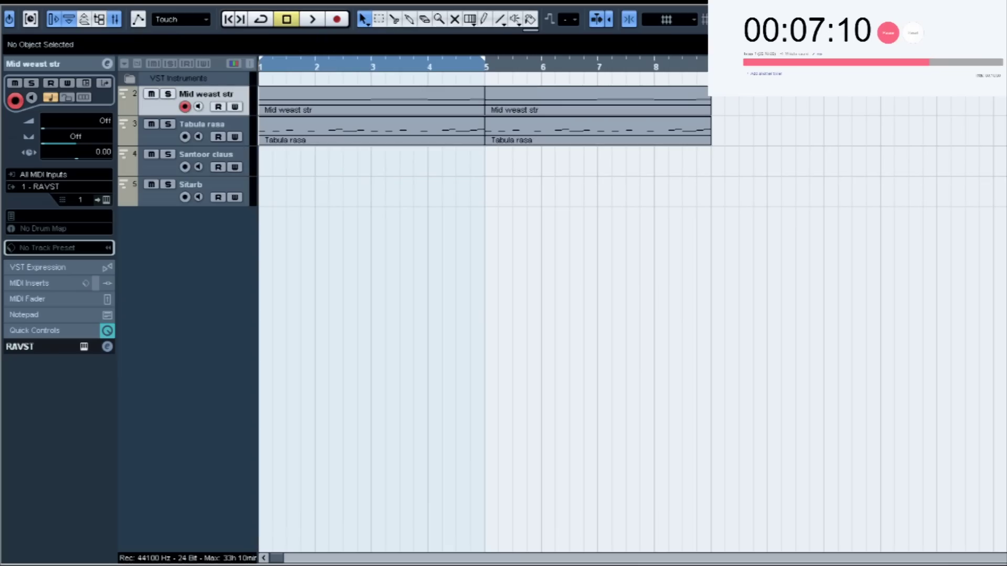
Glue the two Mid weast str parts into one eight-bar part and return to the selection tool
key(4)
click(371, 100)
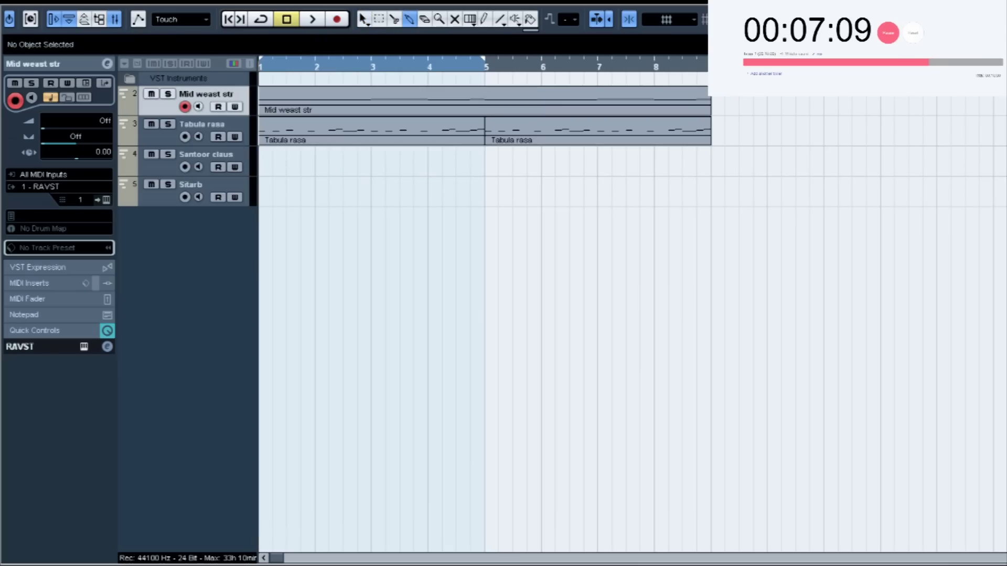
key(1)
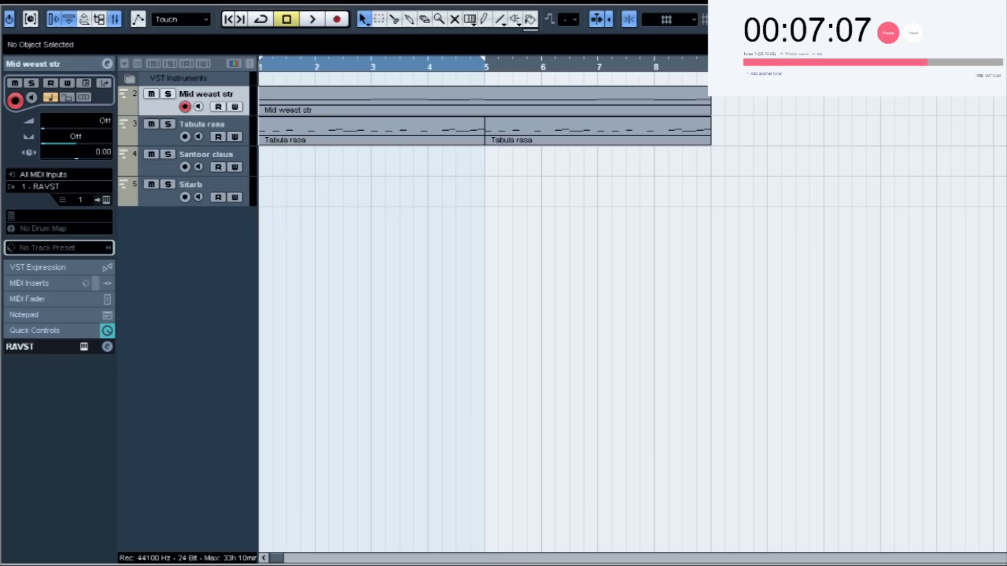
Double all the notes of the glued Mid weast str part one octave higher, keeping the original line underneath
click(372, 99)
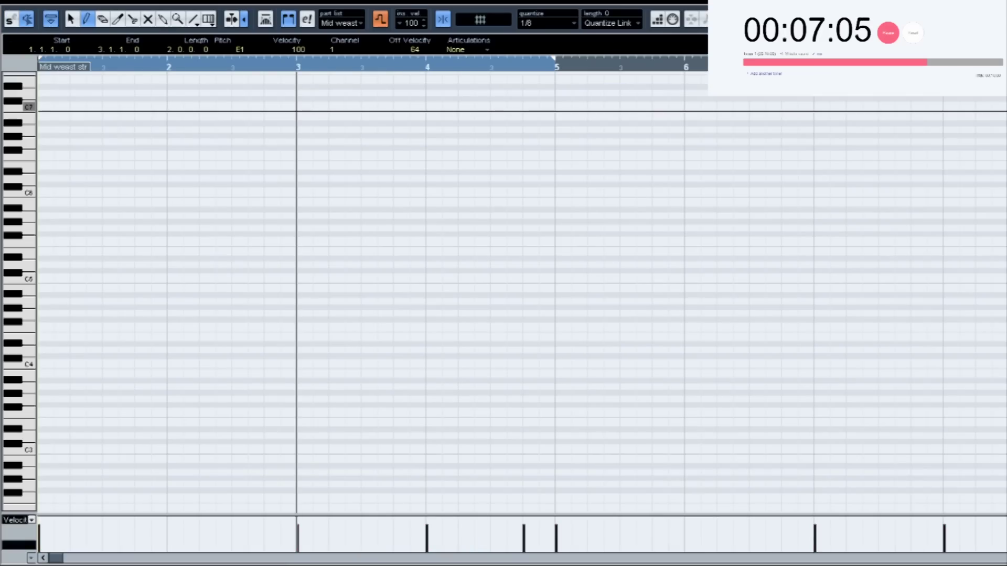
scroll(522, 292, down, 4)
key(Up)
key(Up)
key(Up)
key(Up)
key(Up)
key(Up)
key(Up)
key(Up)
key(Up)
key(Up)
key(Up)
key(Up)
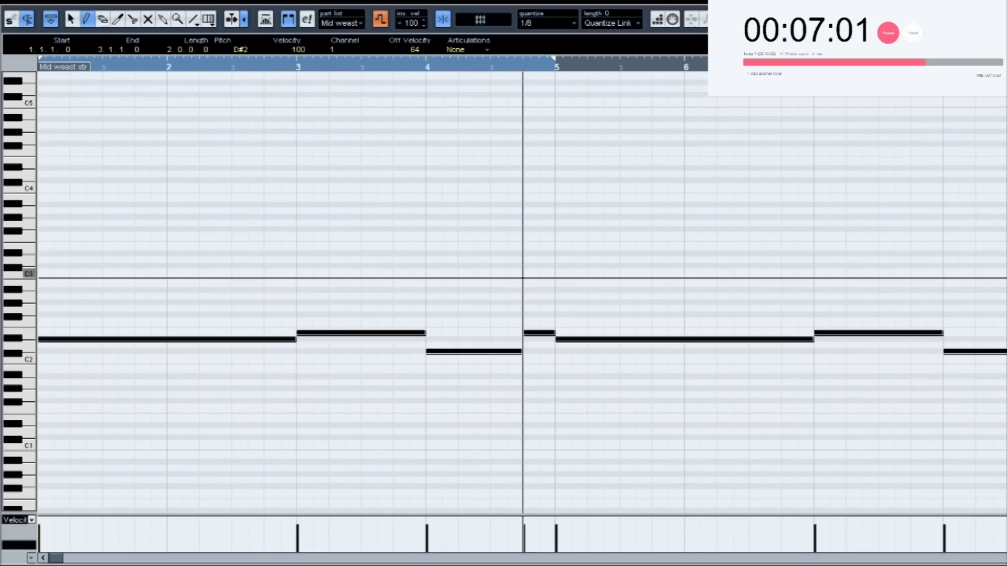
key(ctrl+v)
Play the line back and rework both octaves in bars 7–8: half-bar D, half-bar C, and a raised note at the start of bar 8
key(Return)
key(space)
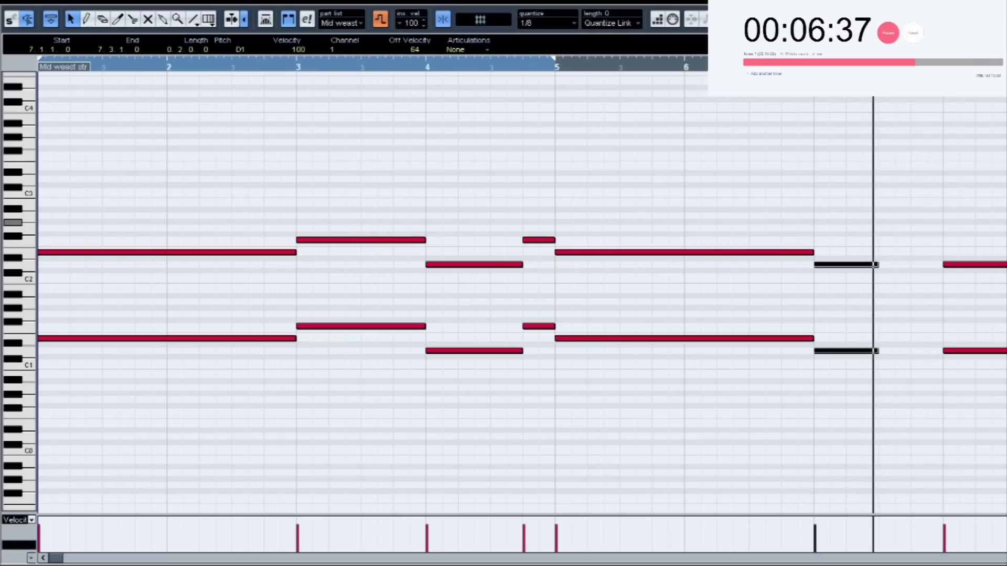
click(882, 276)
drag(927, 284, 960, 246)
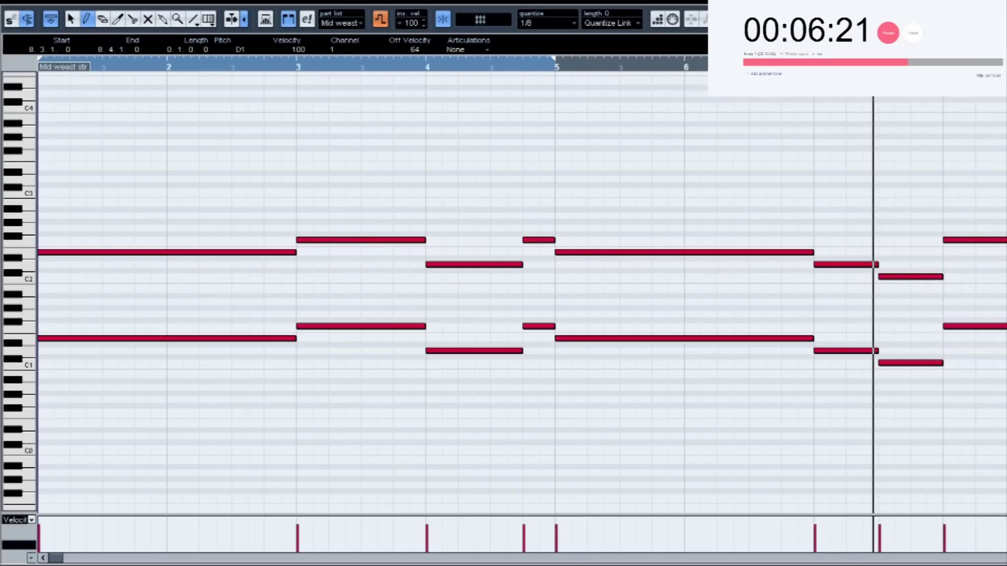
Return to the arrangement and duplicate the Mid weast str and both Tabula rasa parts into bars 9 to 16
key(Return)
key(ctrl+e)
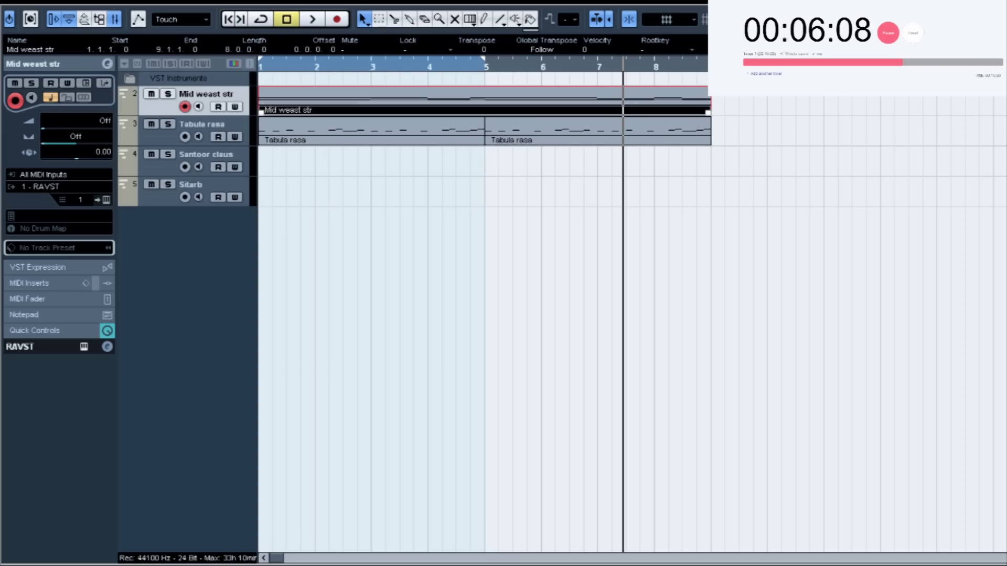
drag(379, 171, 634, 103)
click(710, 66)
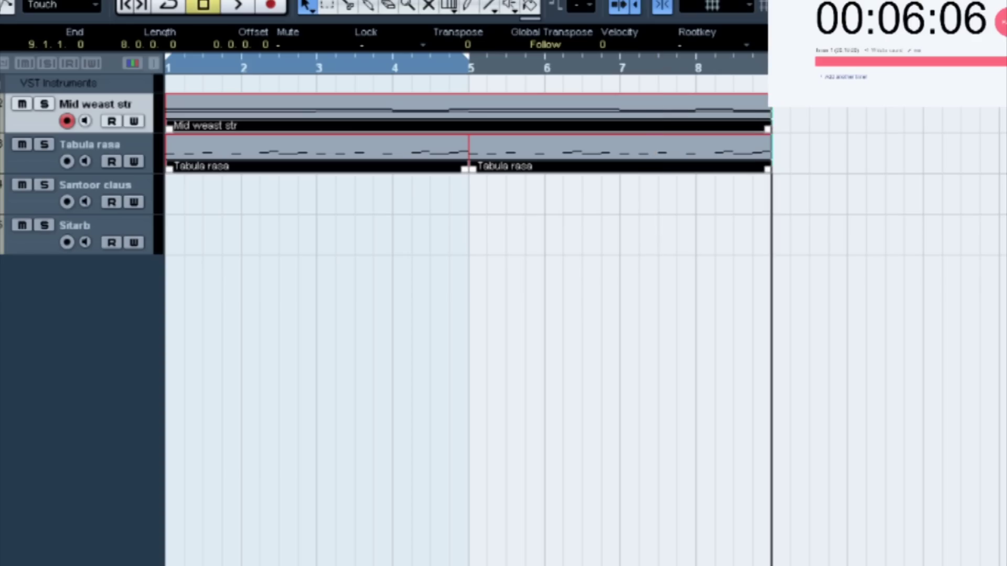
key(ctrl+d)
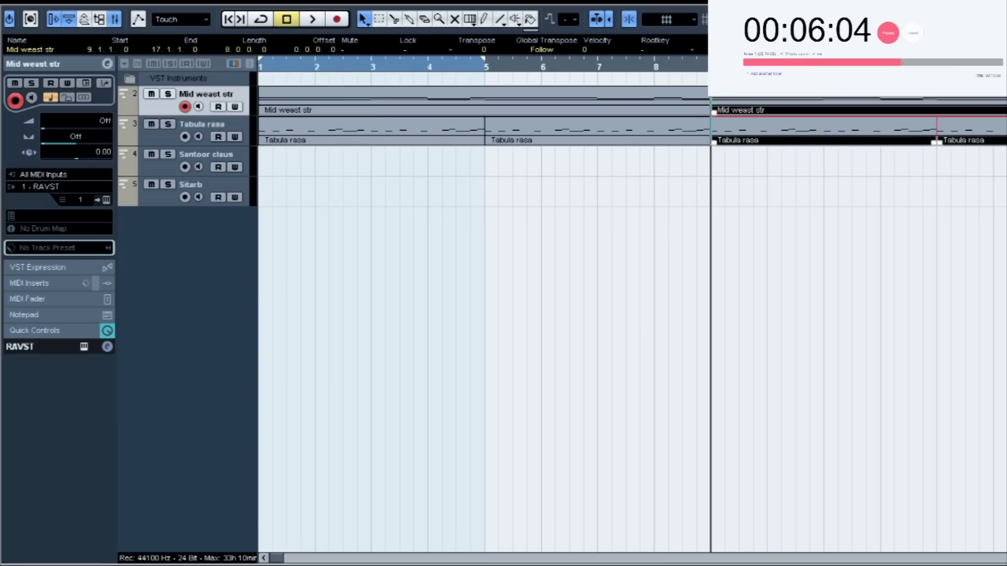
Create a Santoor claus part spanning bars 9 to 16 and open it for note editing
click(205, 154)
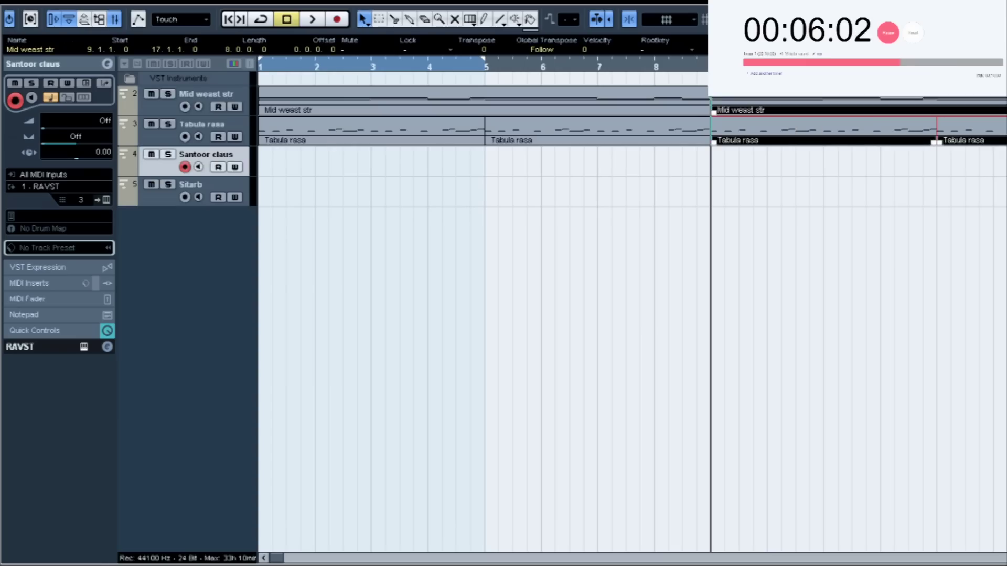
key(p)
scroll(632, 314, right, 3)
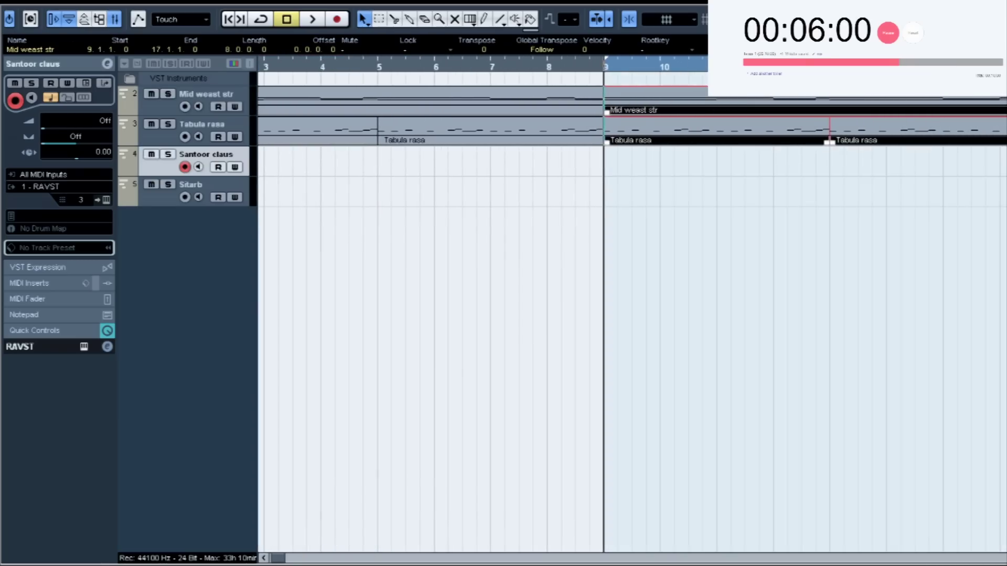
double_click(716, 161)
key(Return)
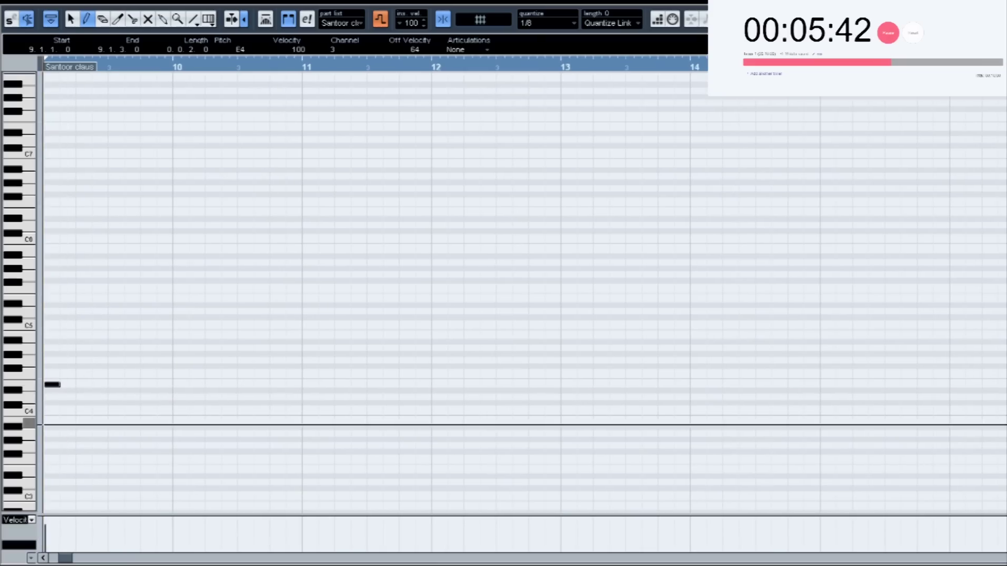
Draw the santoor opening: E3 on bar 9, eighth notes D3 and E3 ending bar 10, and quarter-note F3 on bar 11
key(Delete)
drag(45, 471, 75, 465)
key(space)
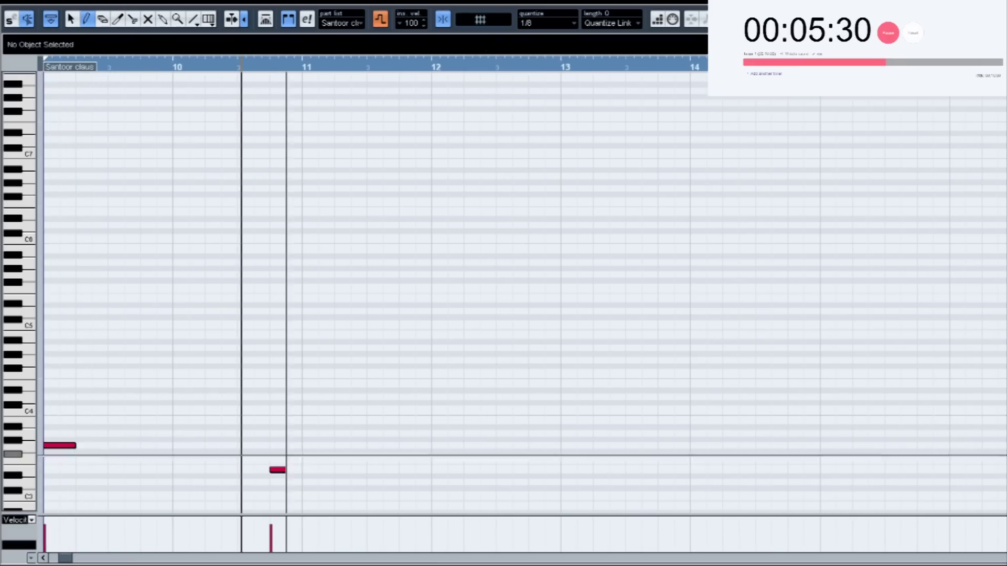
click(289, 445)
drag(304, 440, 334, 440)
key(space)
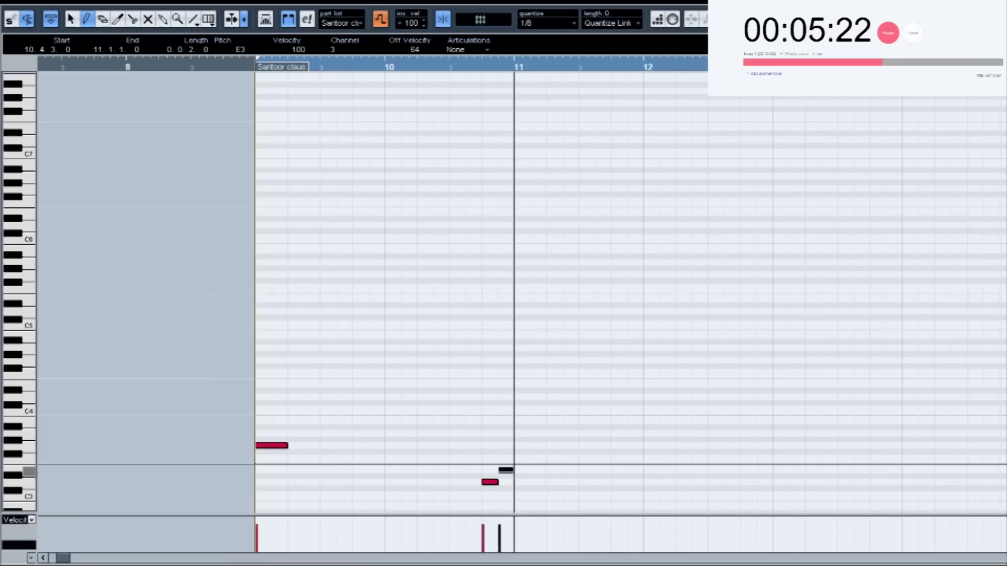
drag(516, 460, 546, 463)
key(Return)
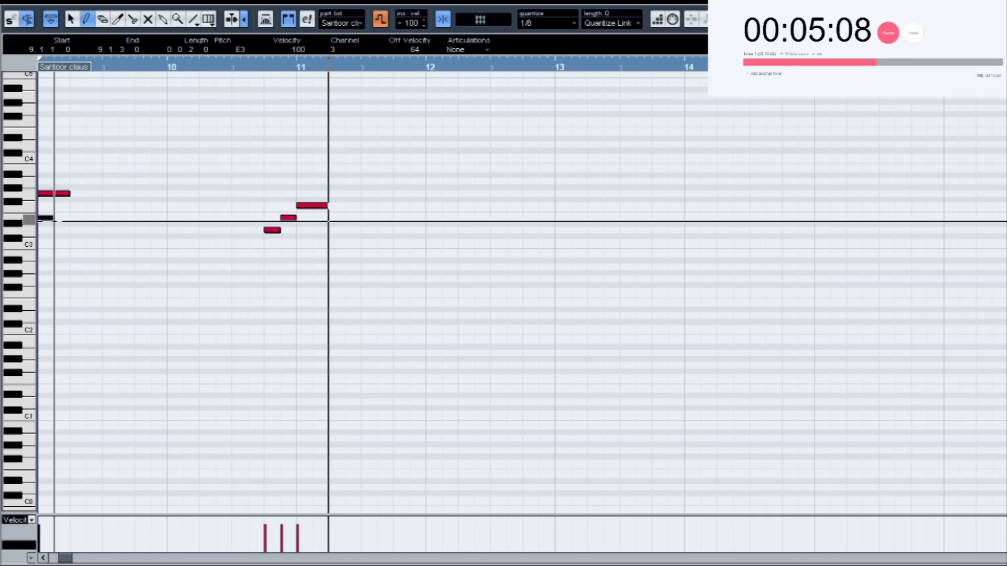
Continue the santoor melody with G3, A3, G3 in bar 12, sixteenths E3 and D3 into a held E3 in bar 13, and a descent from C4 at bar 15
key(alt+shift+Right)
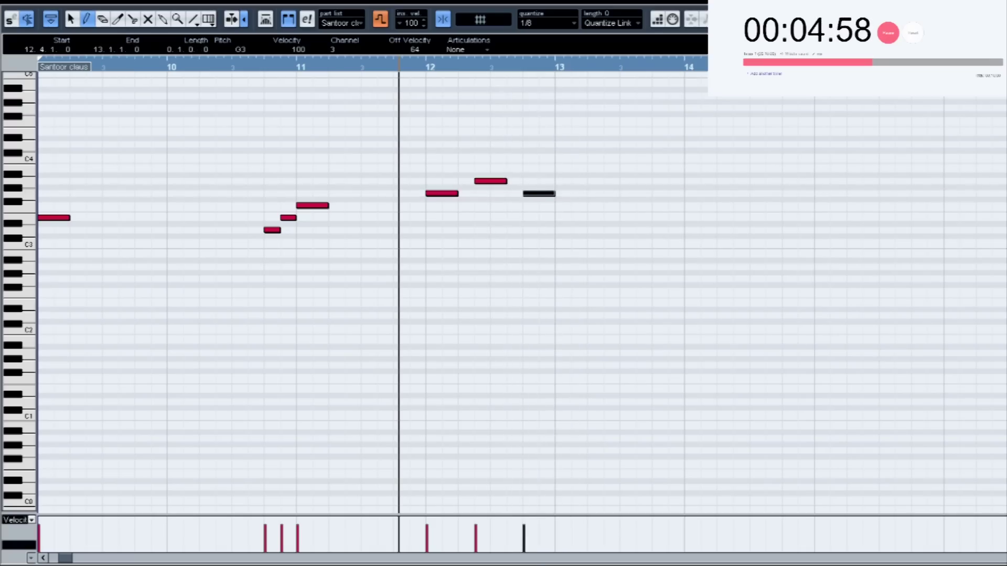
click(571, 103)
mouse_move(556, 190)
mouse_down()
mouse_move(564, 221)
mouse_move(685, 218)
mouse_up()
click(567, 229)
key(space)
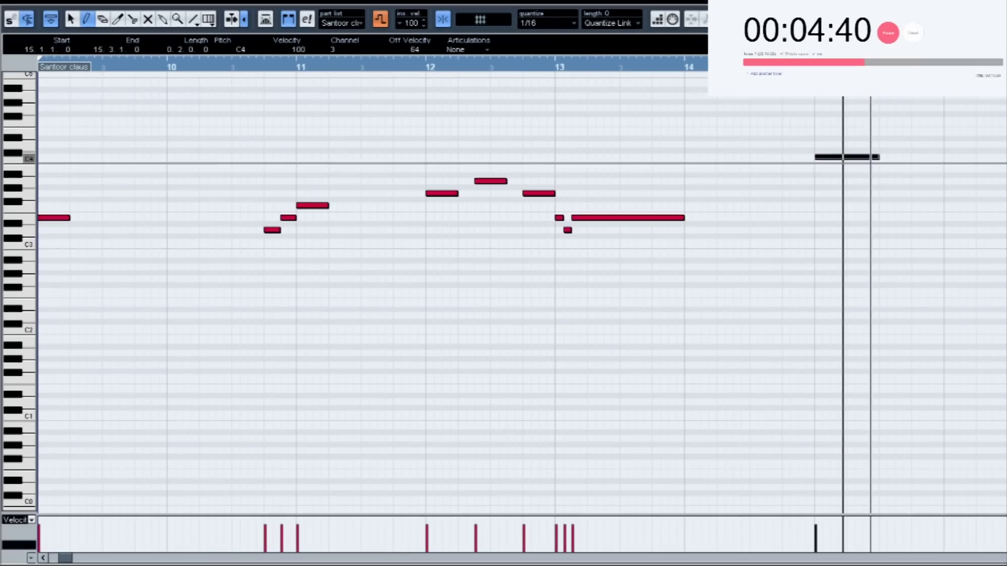
mouse_move(881, 169)
mouse_down()
mouse_move(1002, 184)
mouse_move(1006, 161)
mouse_up()
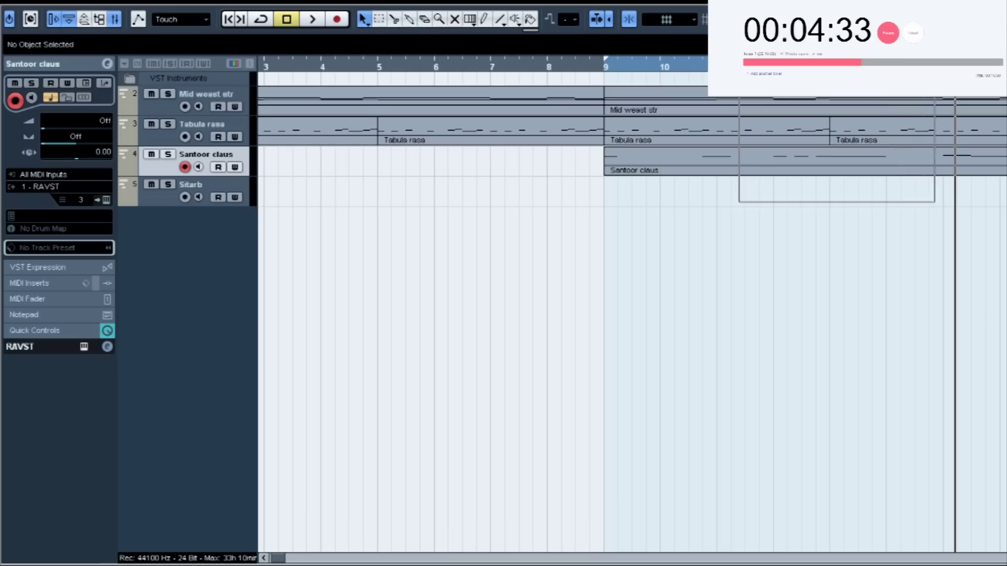
Duplicate the parts of all three tracks into bars 17 to 24 and undo the extra Santoor claus track
key(ctrl+d)
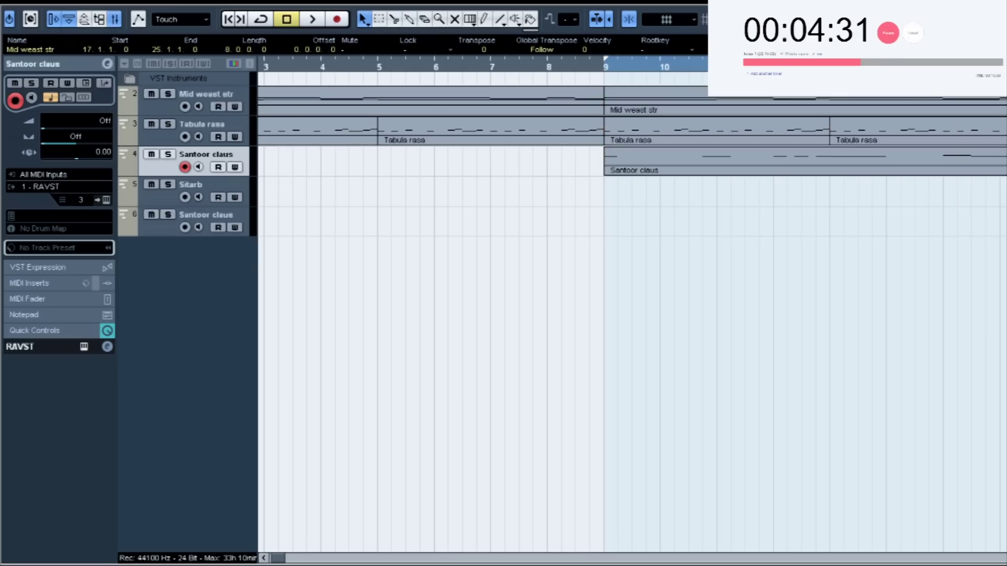
key(ctrl+z)
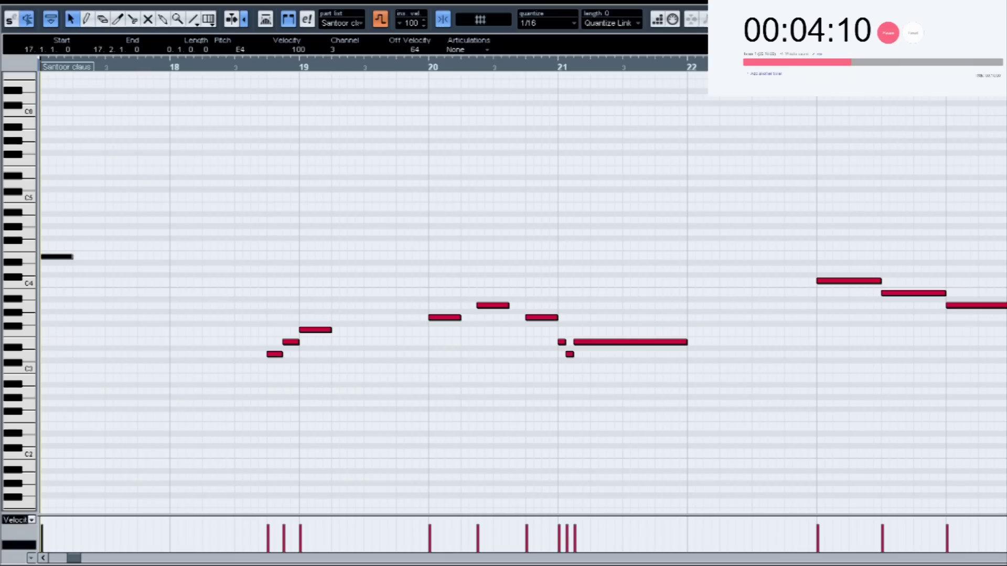
In the copied santoor part, raise the three notes around bar 19 to D4, E4 and F4 and delete all notes from bar 20 on
drag(208, 281, 419, 417)
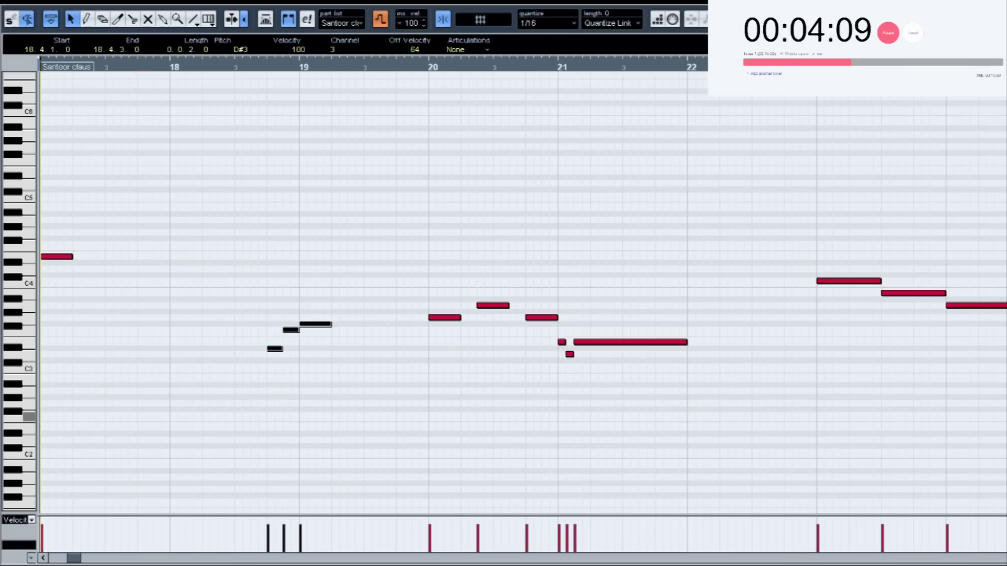
drag(431, 240, 1004, 438)
key(Delete)
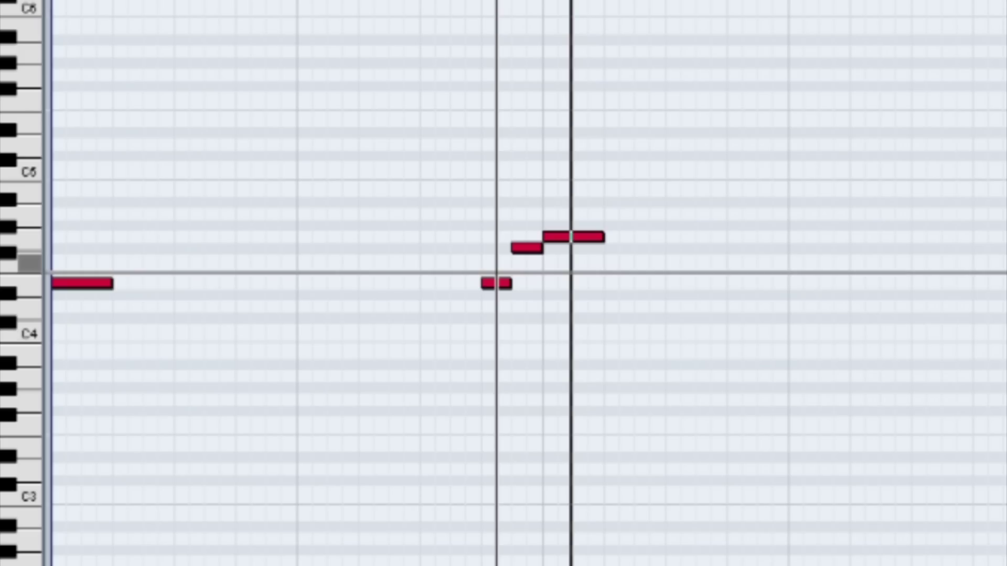
click(496, 284)
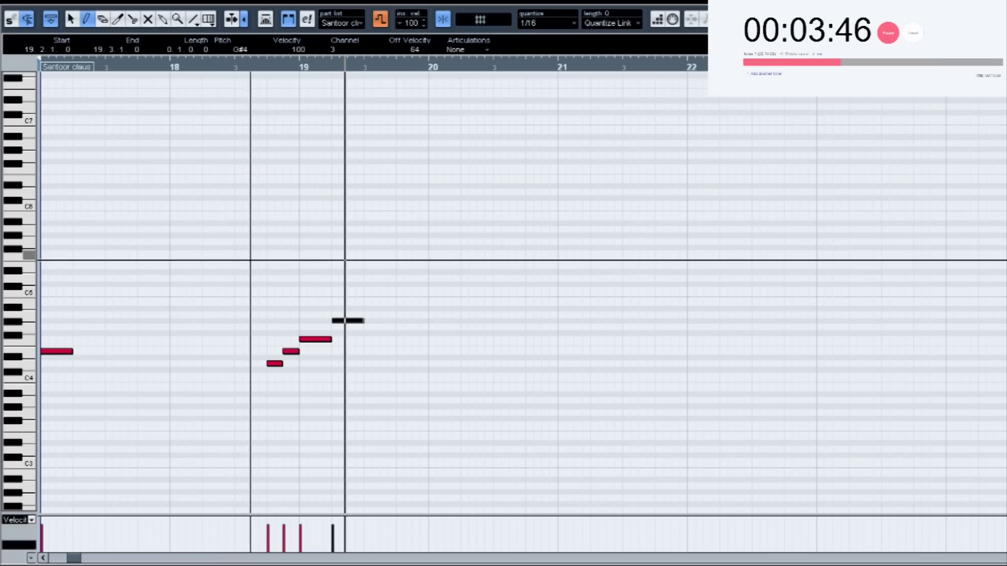
Make the F4 on bar 19 a half note and follow it with half notes G#4, A4 and G#4 through bar 20
key(Delete)
mouse_move(323, 339)
mouse_down()
mouse_move(370, 339)
mouse_move(371, 322)
mouse_up()
click(377, 340)
key(ctrl+z)
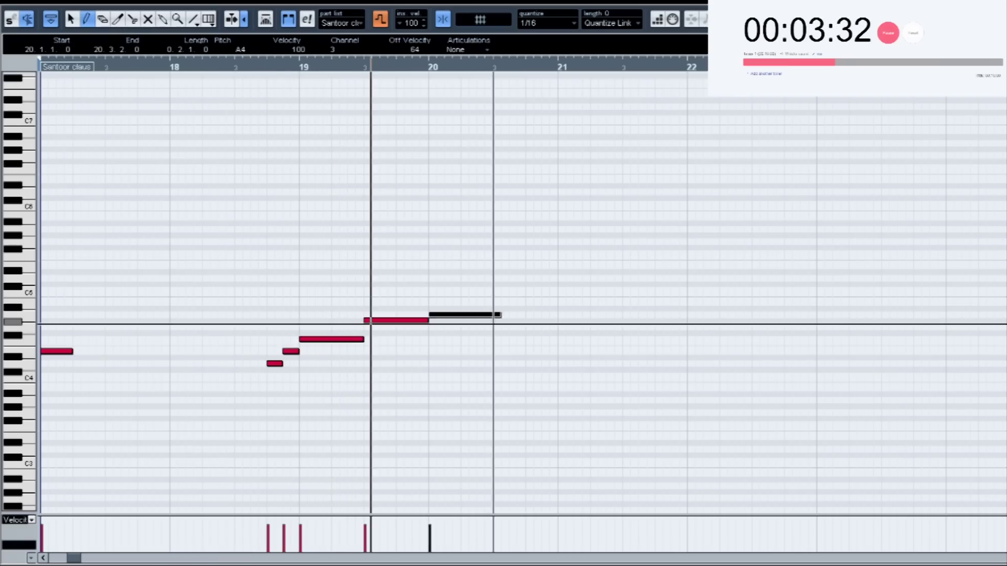
mouse_move(495, 321)
mouse_down()
mouse_move(557, 321)
mouse_move(493, 316)
mouse_up()
Add sixteenth notes F4 and D4 at bar 21, followed by an E4 held to bar 22, and play the phrase
click(560, 339)
click(570, 363)
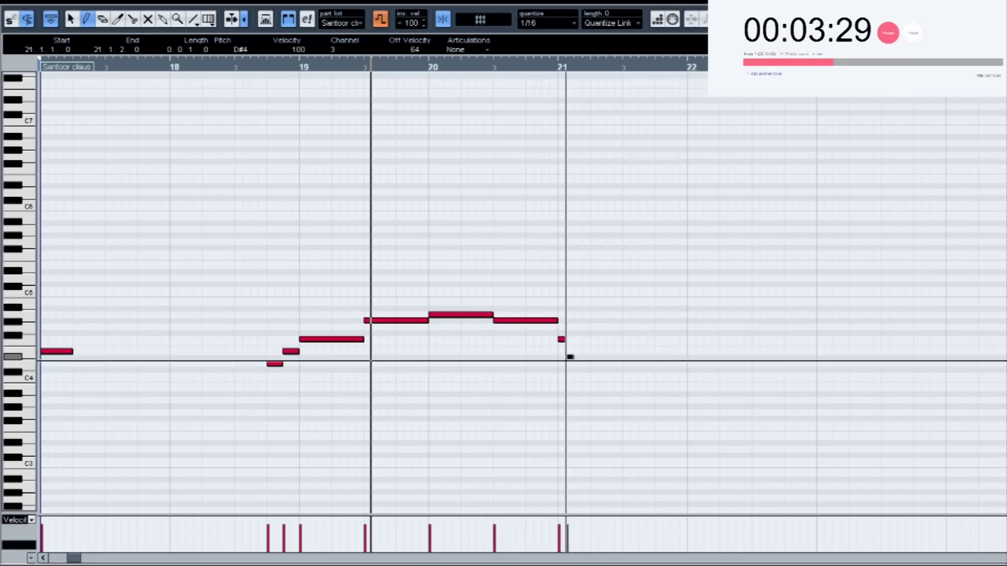
click(578, 340)
drag(582, 352, 663, 351)
key(space)
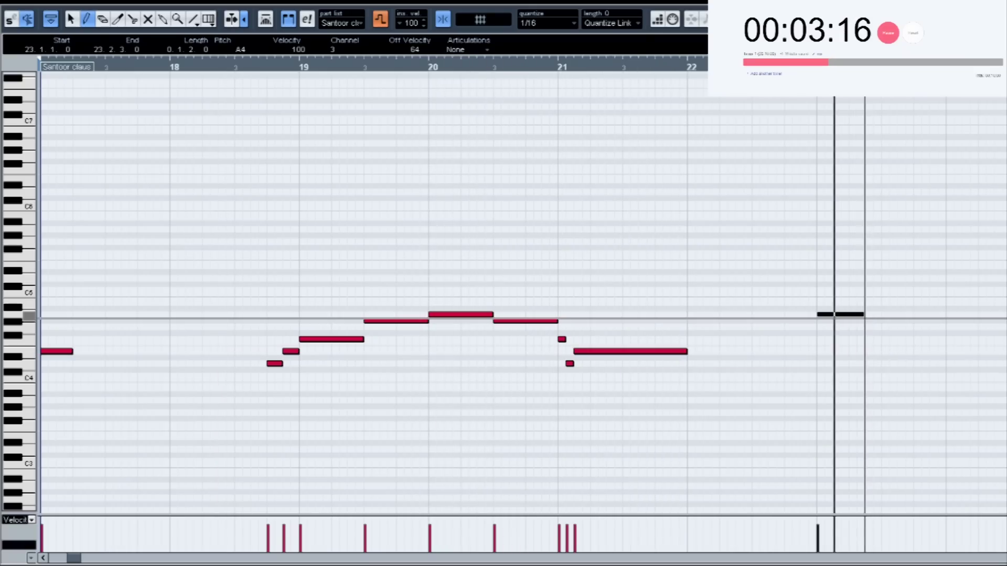
Try a descending santoor line starting on A4 and G#4 across bars 23 and 24, and play it back
drag(864, 314, 864, 314)
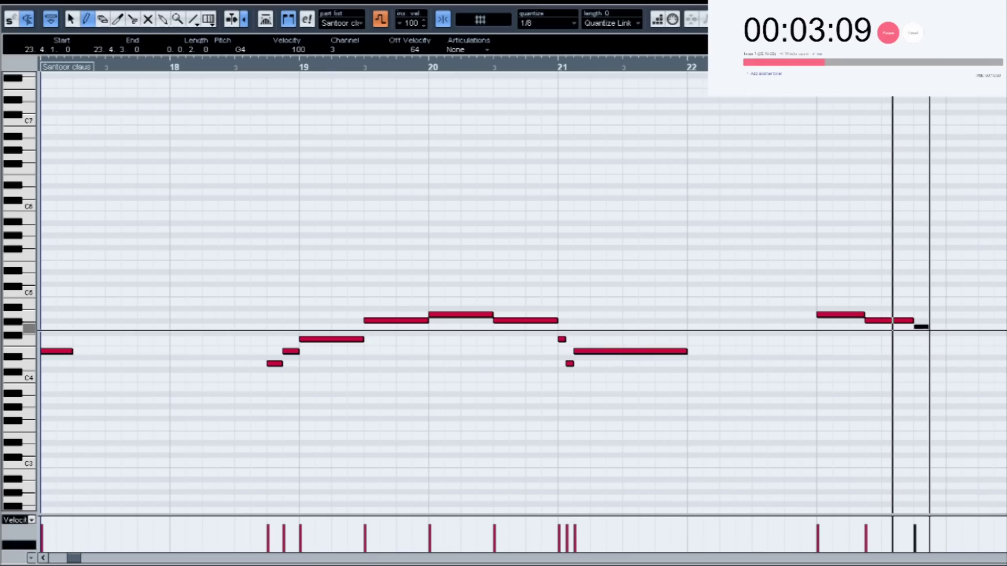
drag(928, 330, 977, 348)
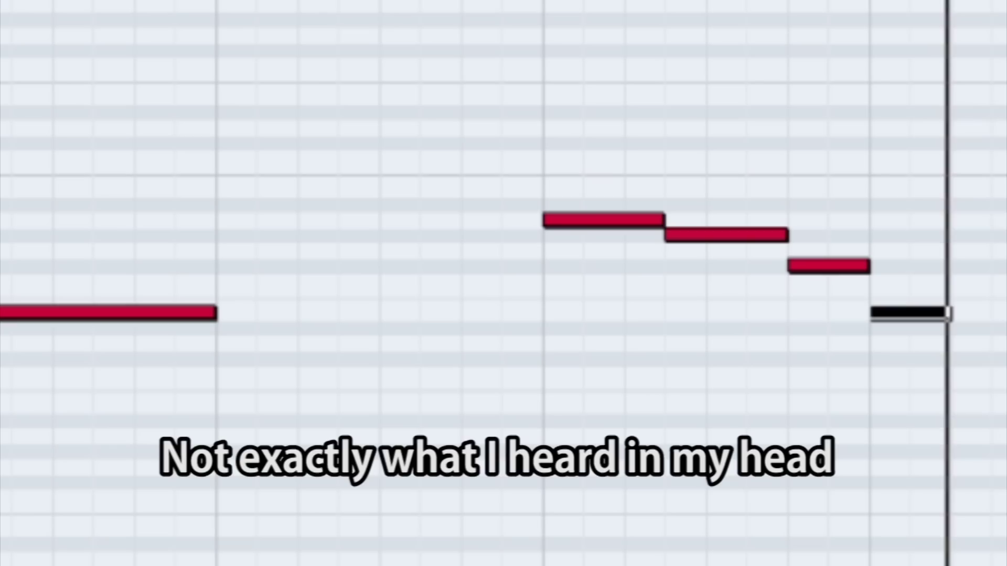
key(space)
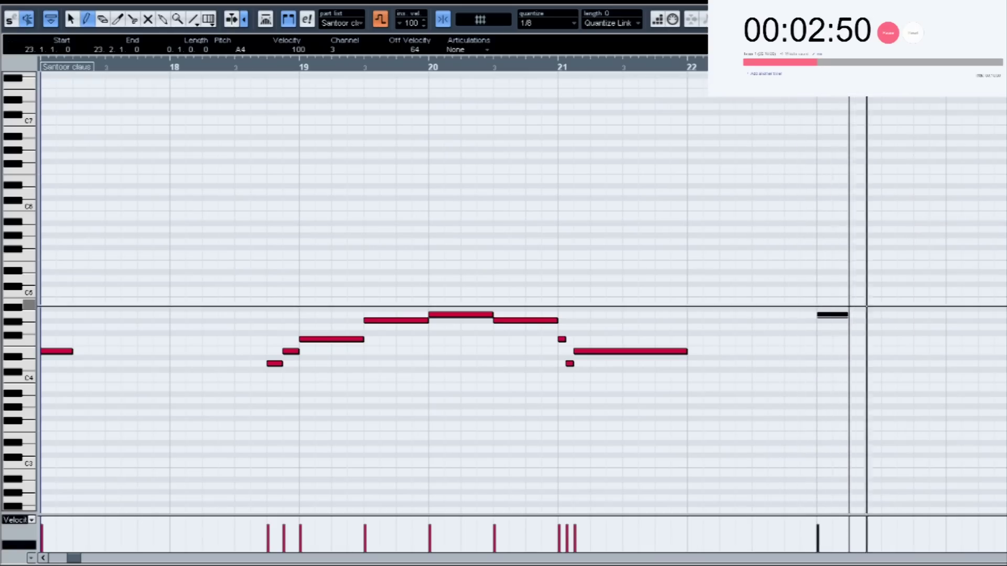
Write bars 23–24 as half notes A4 and G4, dotted-quarter A#4, sixteenths C5 and A#4, and a half-note A4
drag(849, 315, 881, 315)
drag(883, 327, 946, 327)
click(948, 311)
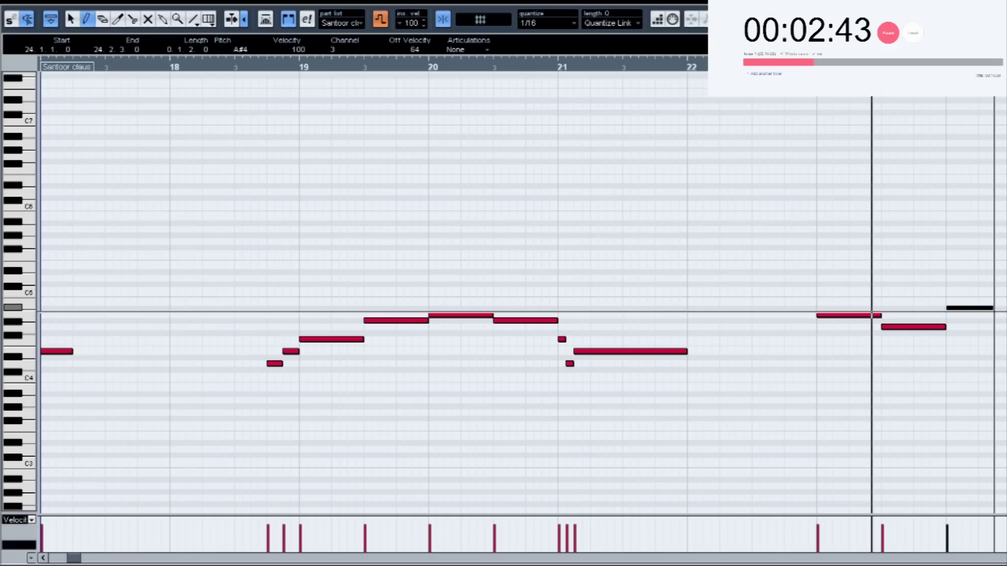
click(996, 304)
key(Up)
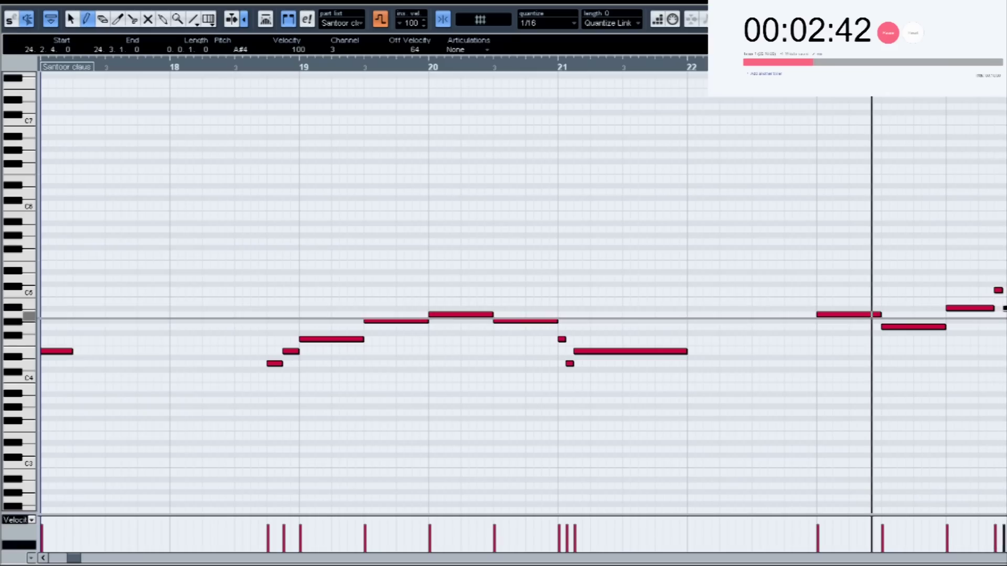
key(space)
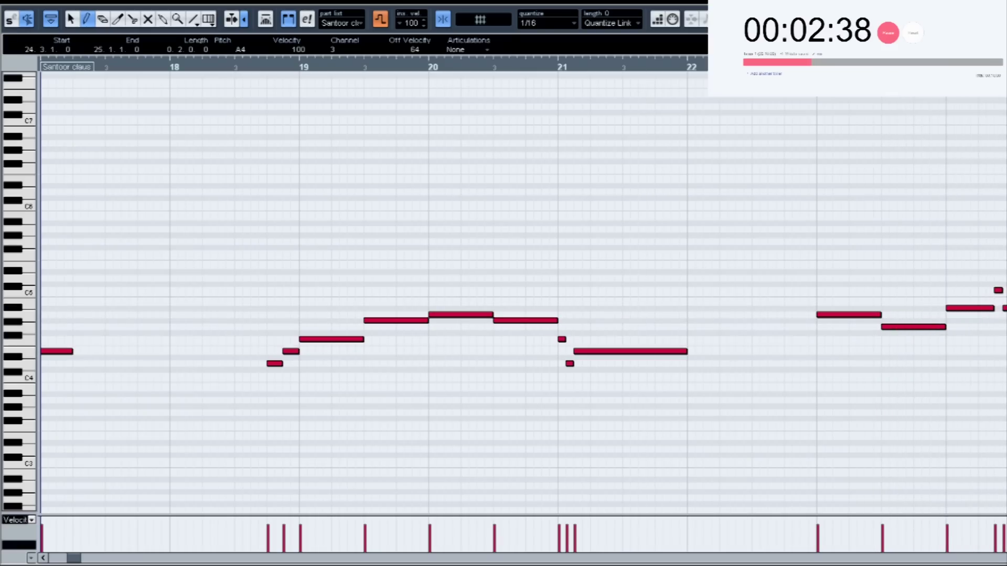
Duplicate the arrangement into bars 25 to 40 and copy the Santoor claus parts there onto the Sitarb track
key(ctrl+w)
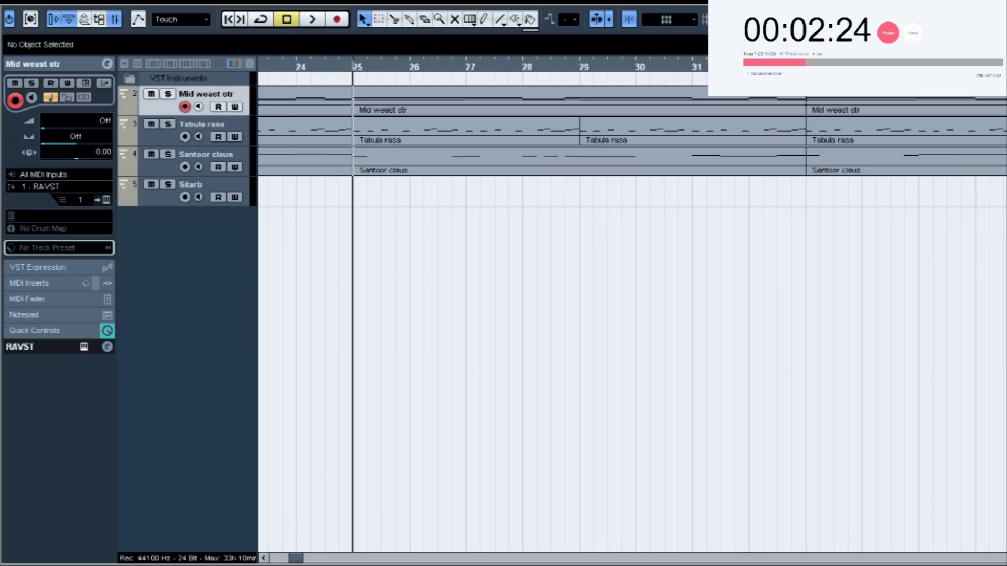
click(210, 185)
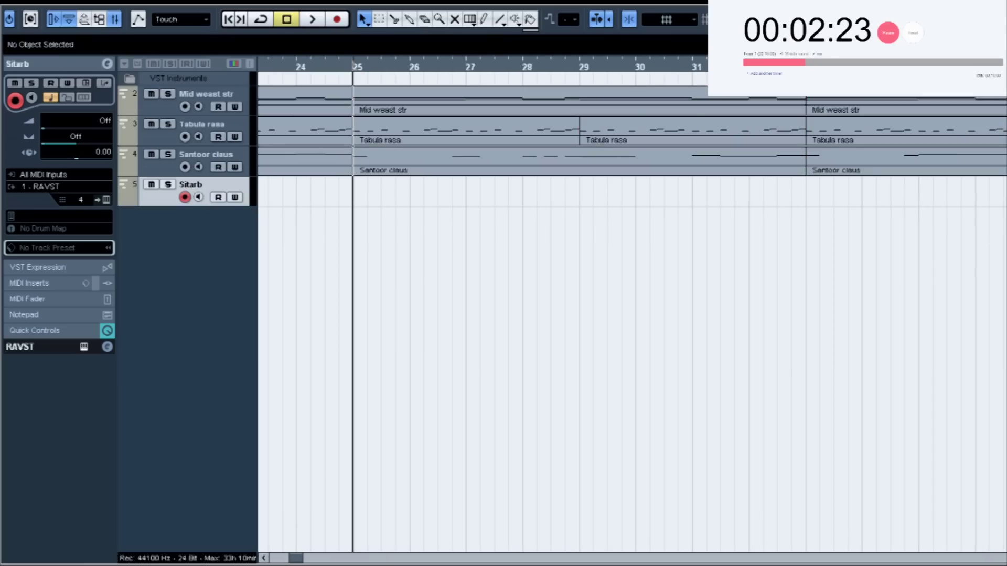
drag(794, 187, 843, 167)
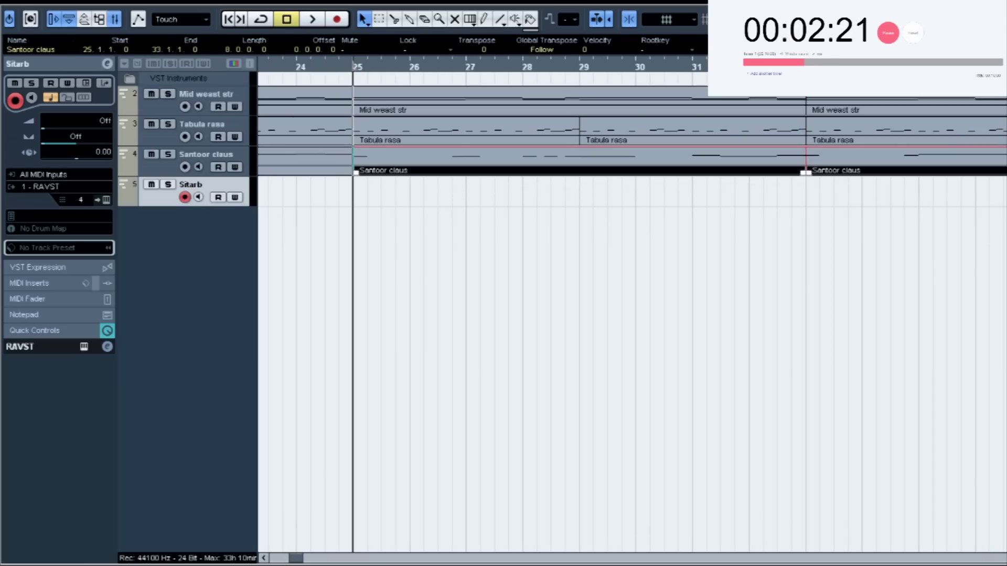
key(ctrl+v)
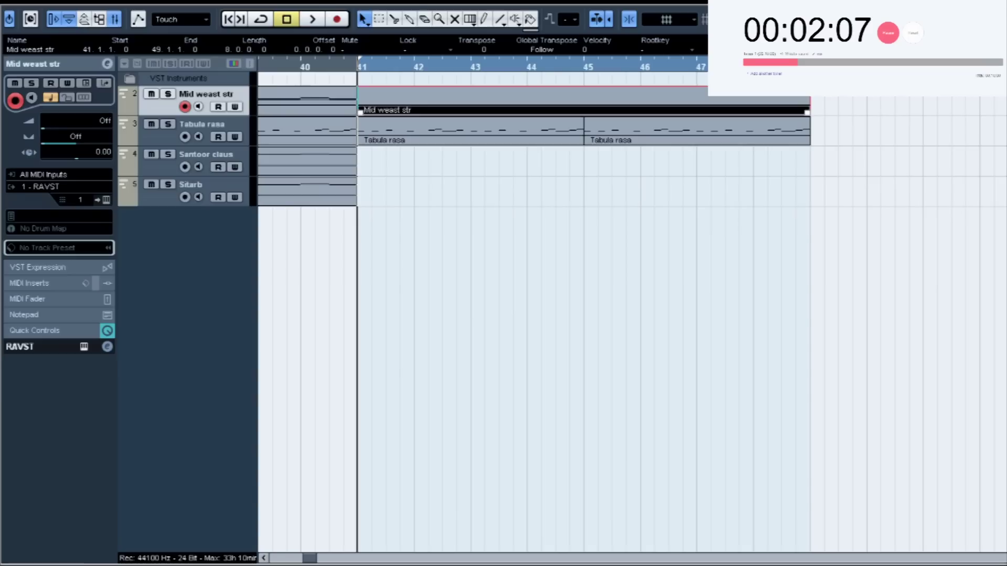
Rewrite the Mid weast str part at bars 41–48 in two octaves: E in bar 41, G in bar 43, F in bar 44
key(ctrl+e)
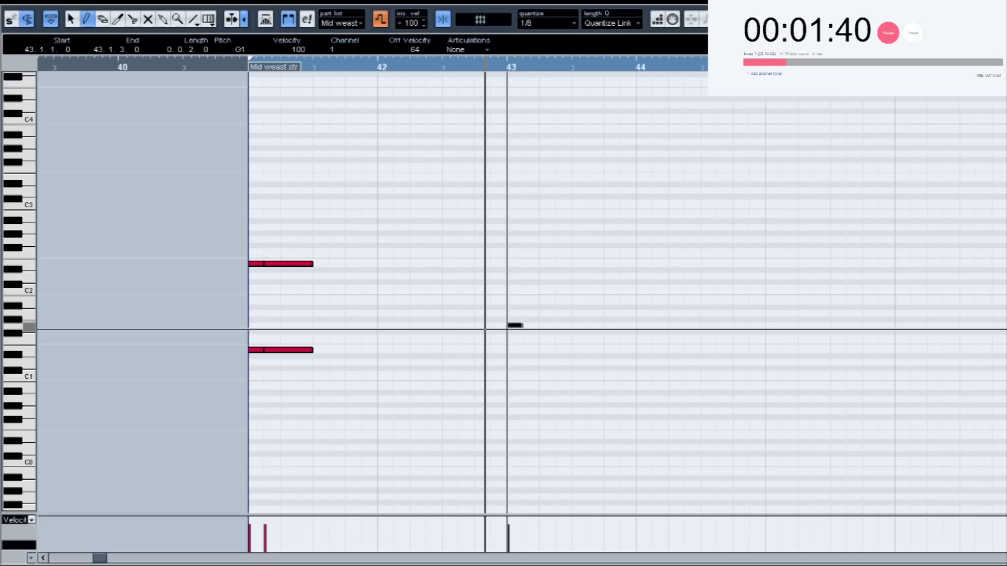
drag(555, 329, 637, 344)
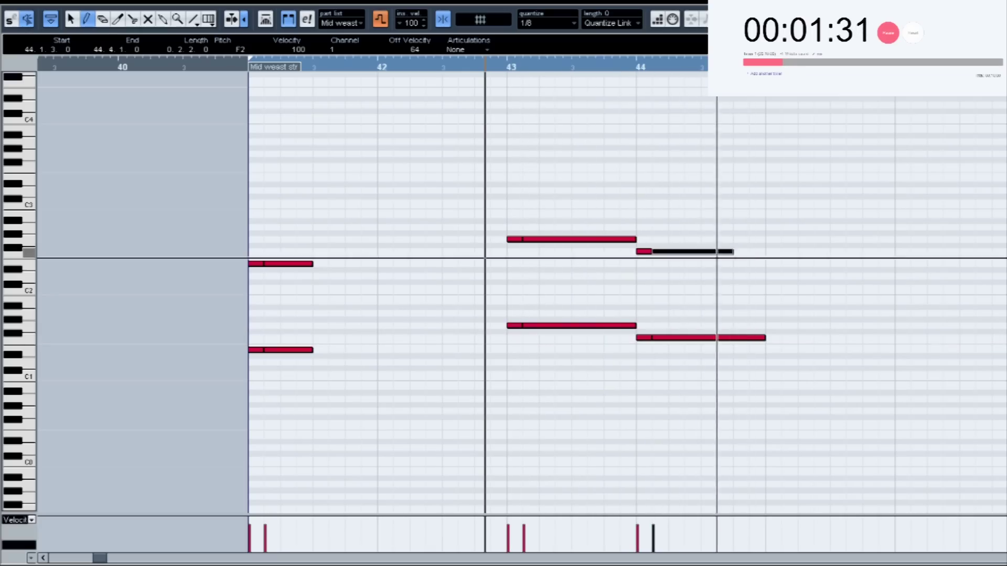
Shorten the F notes in bar 44, add eighth notes D and D# in both octaves, and repeat the four-bar pattern in bars 45–48
click(736, 276)
click(752, 271)
click(732, 337)
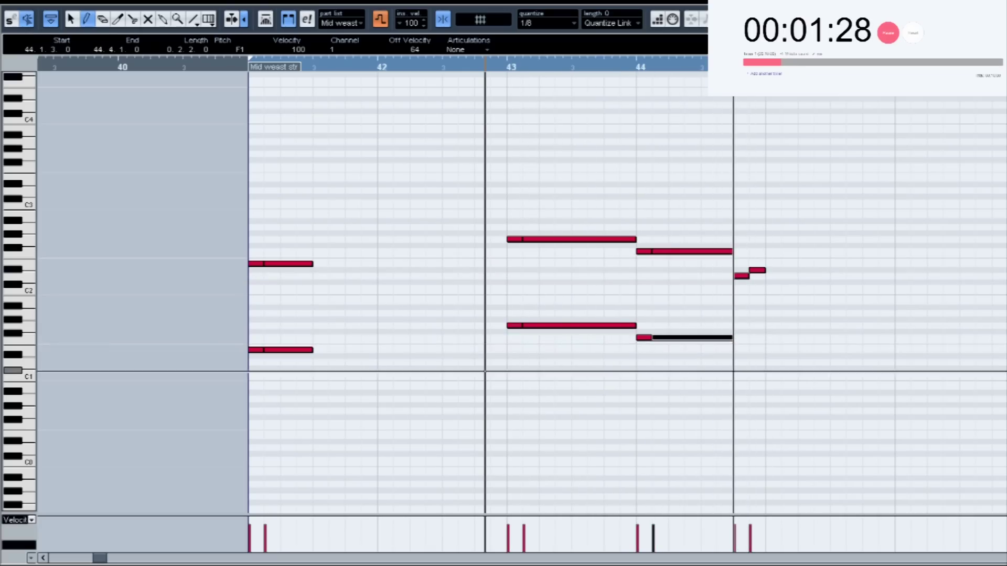
click(737, 363)
click(599, 407)
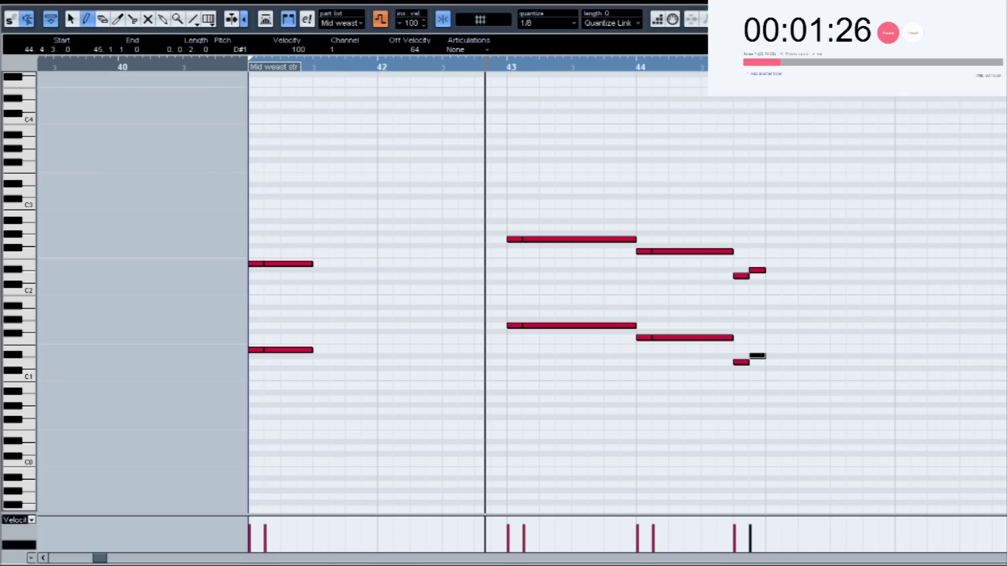
key(space)
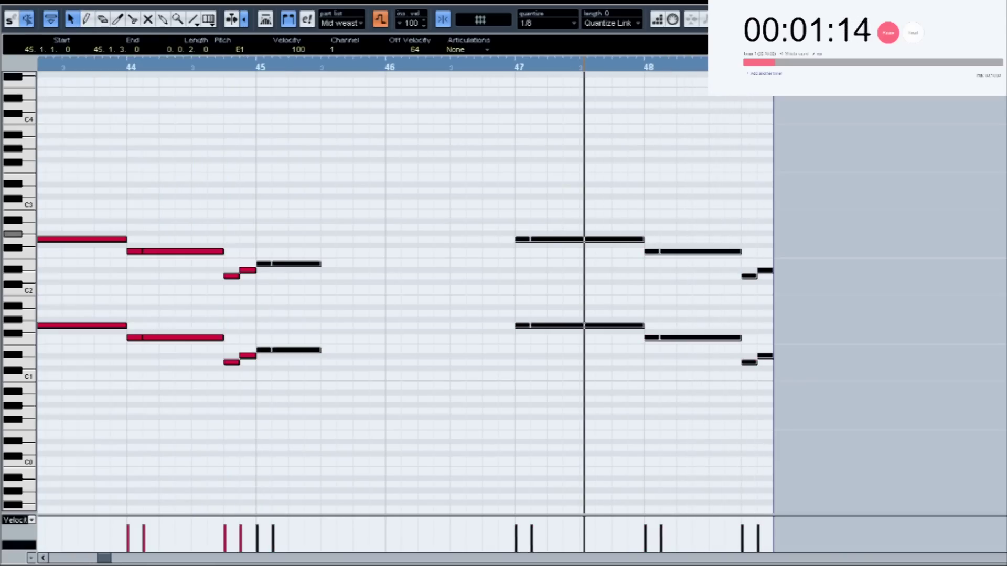
Raise the long F notes at the start of bar 48 to A in both octaves of the Mid weast str part
drag(652, 231, 726, 393)
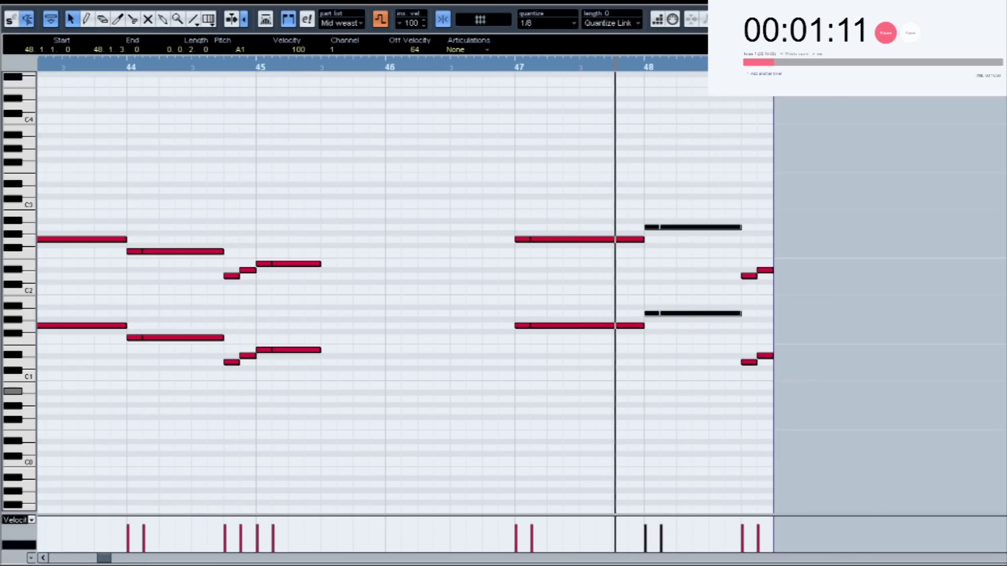
key(Return)
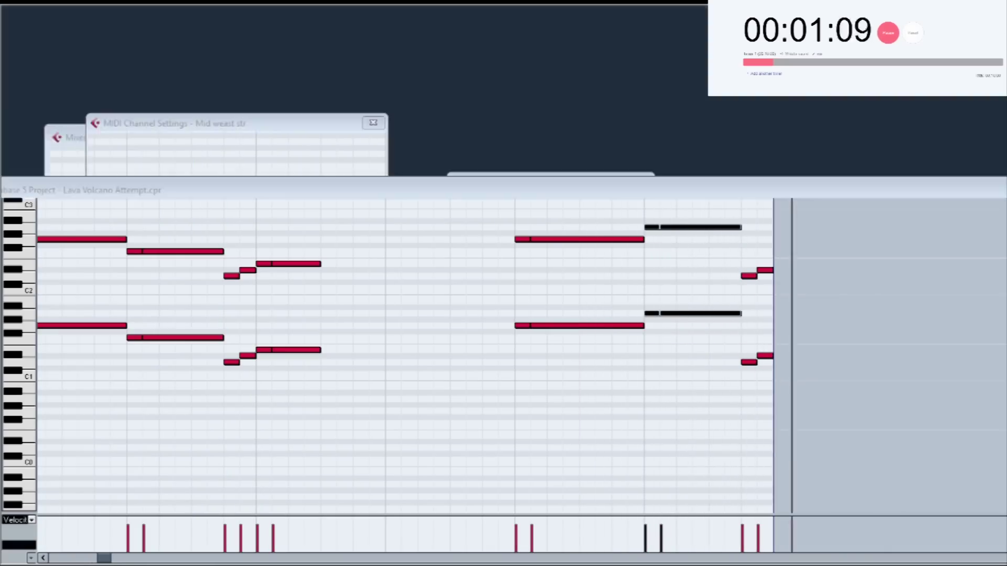
key(space)
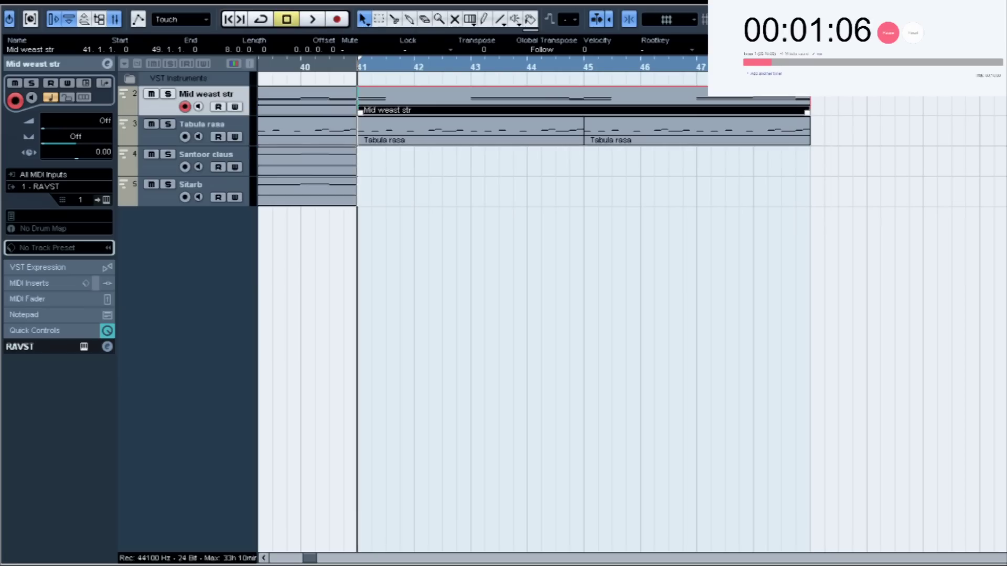
In a new Santoor claus part over bars 41–48, write a four-bar melody starting with three E4 eighth notes and repeat it from bar 45
click(206, 154)
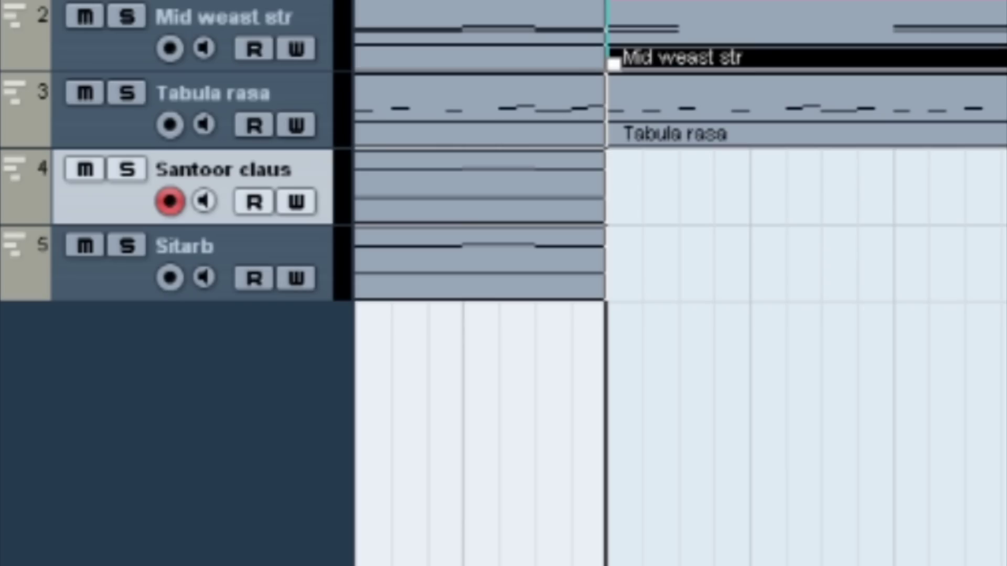
double_click(806, 187)
key(Return)
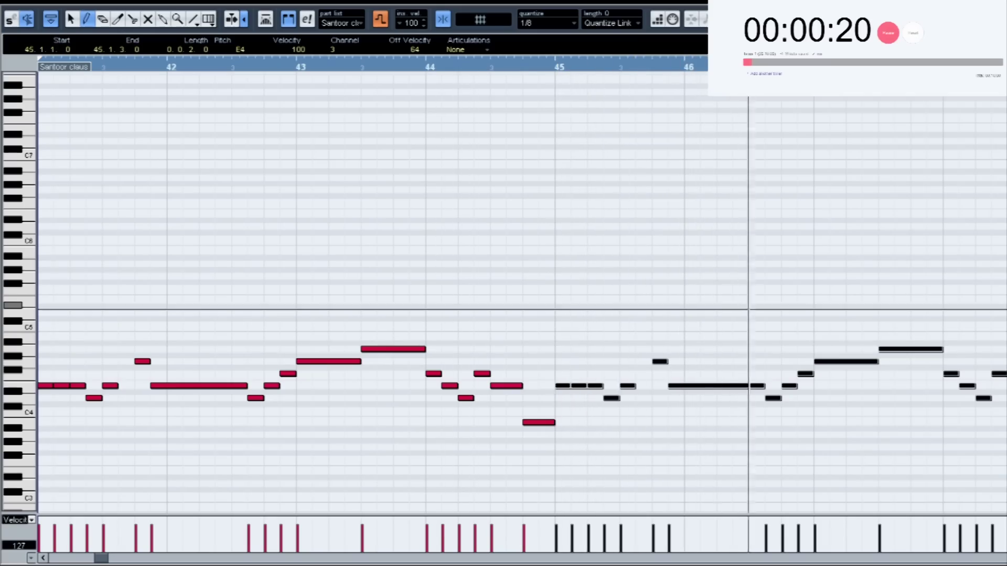
Vary the Santoor claus repeat: raise bar 47's G4 to B4 and replace bar 48's notes with a long F4 and a quarter-note D#4
key(Down)
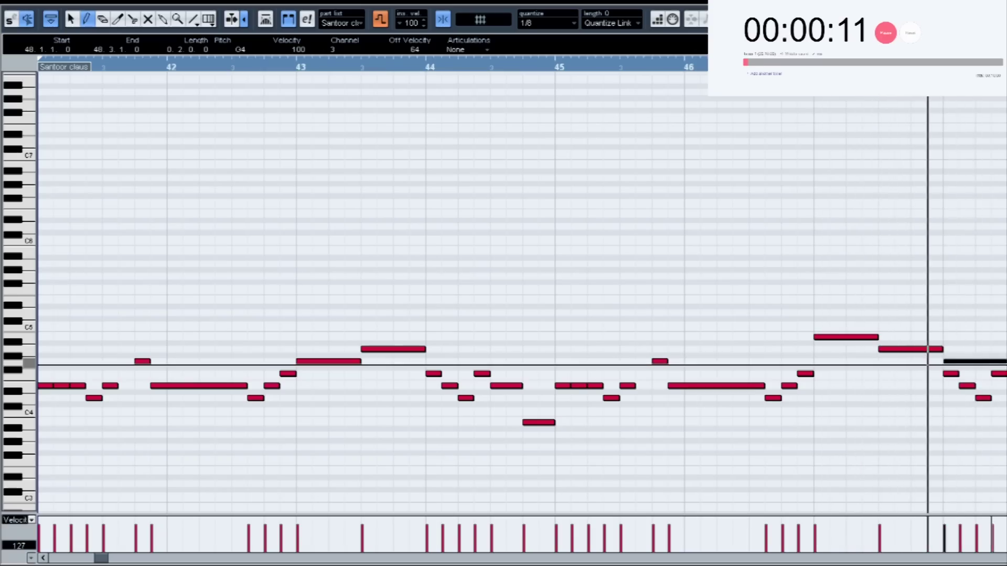
key(Delete)
key(Delete)
mouse_move(944, 374)
mouse_down()
mouse_move(974, 374)
mouse_move(1006, 396)
mouse_up()
key(space)
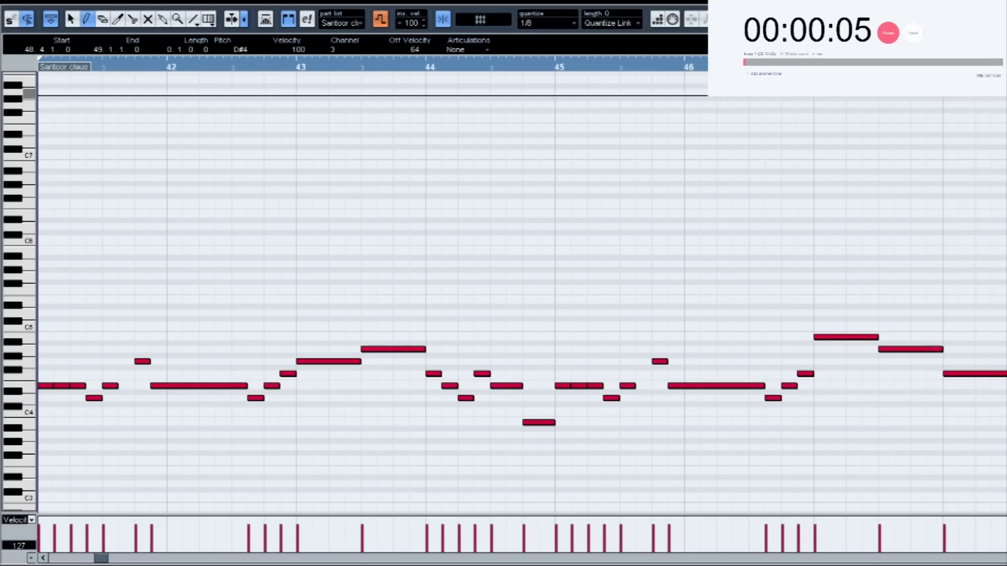
key(Return)
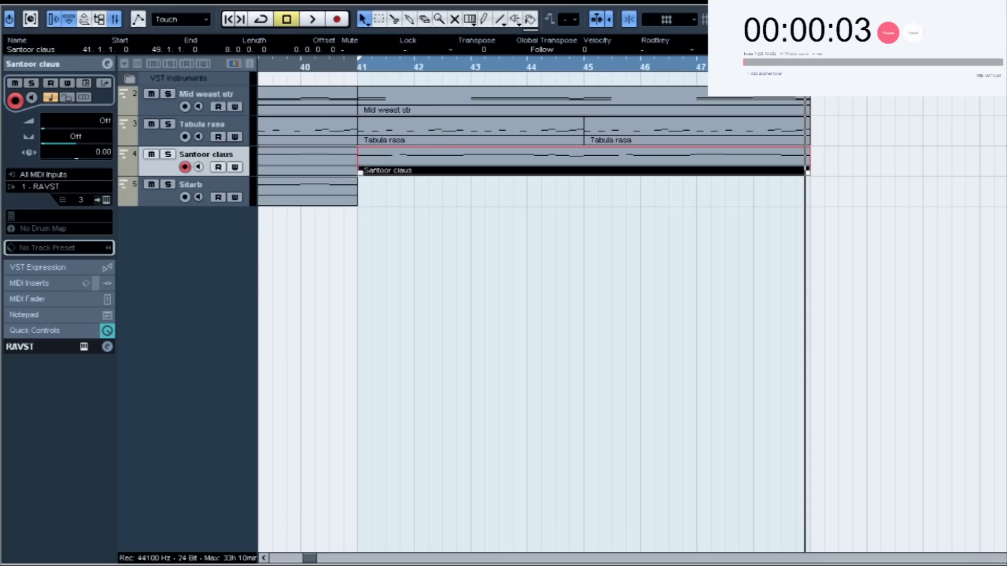
Extend the last Mid weast str, Tabula rasa and Santoor claus parts by one bar so they end at bar 50
drag(819, 94, 790, 164)
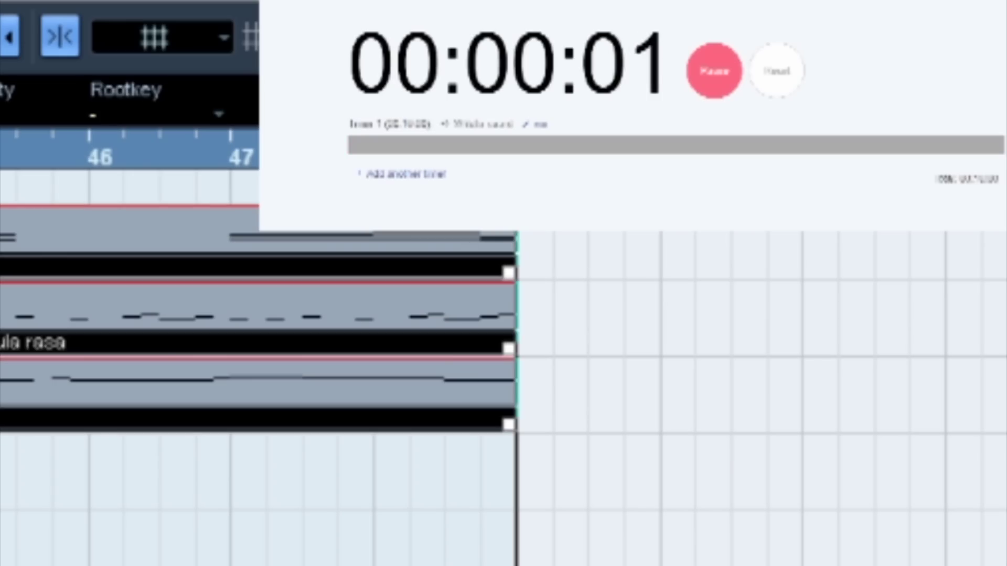
drag(509, 273, 659, 283)
key(Return)
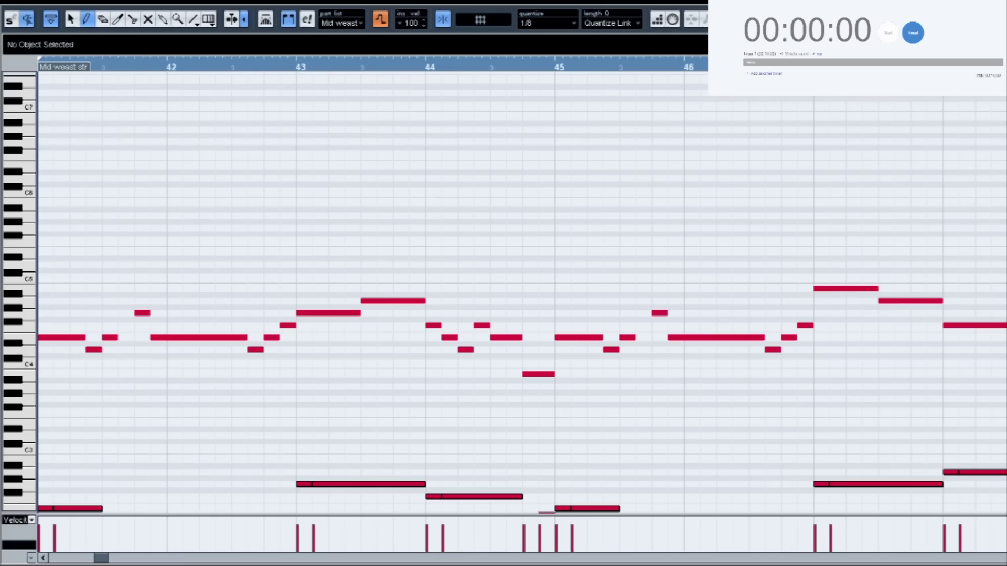
key(Return)
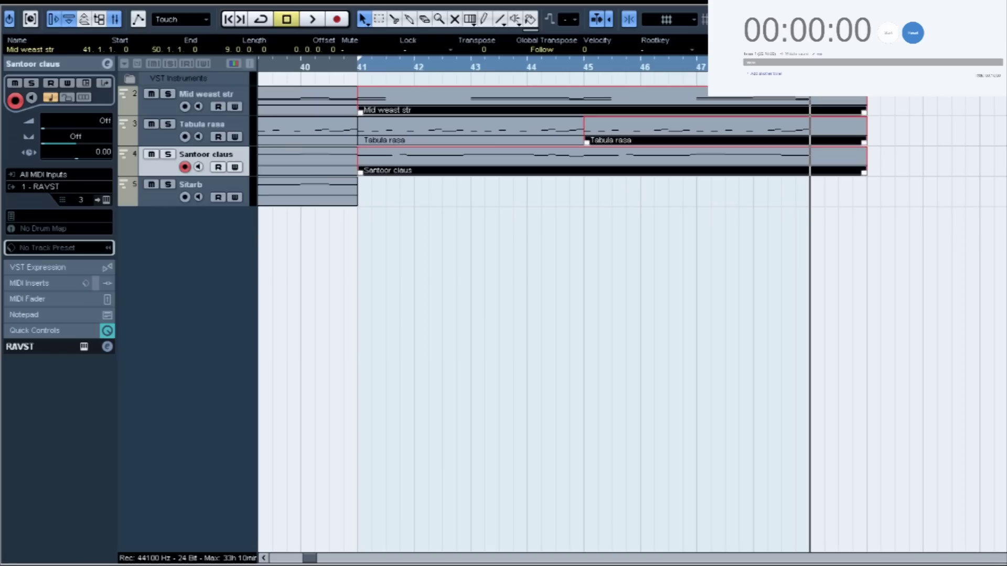
key(ctrl+shift+a)
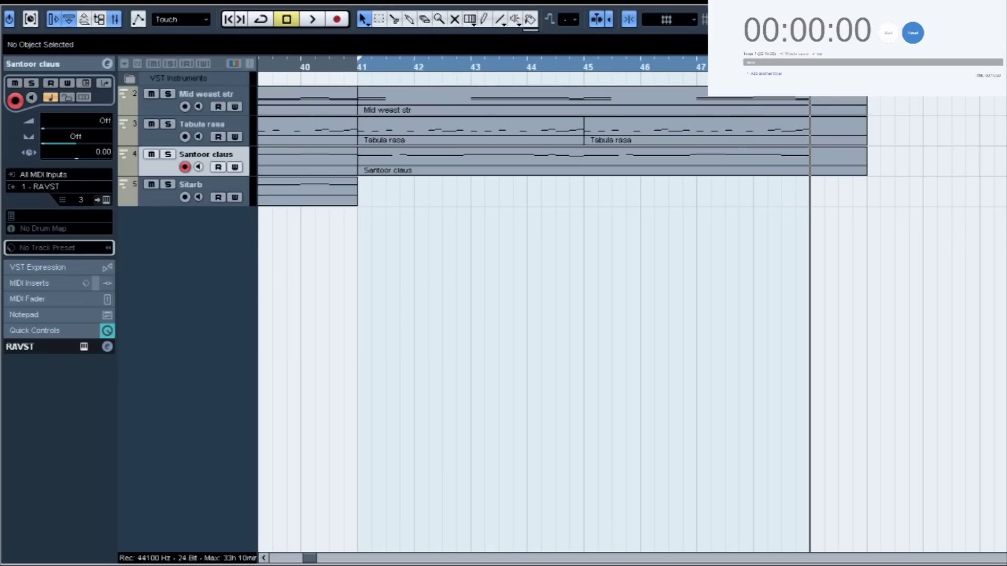